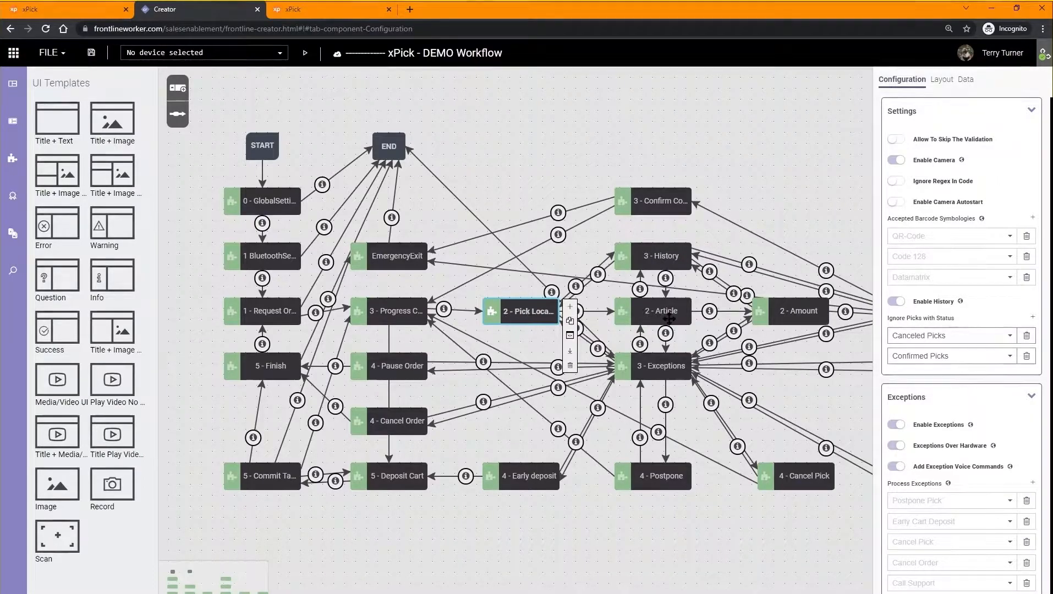
- Examine the configuration settings of the 2 - Pick Location, 2 - Article and 2 - Amount components in the workflow
click(651, 322)
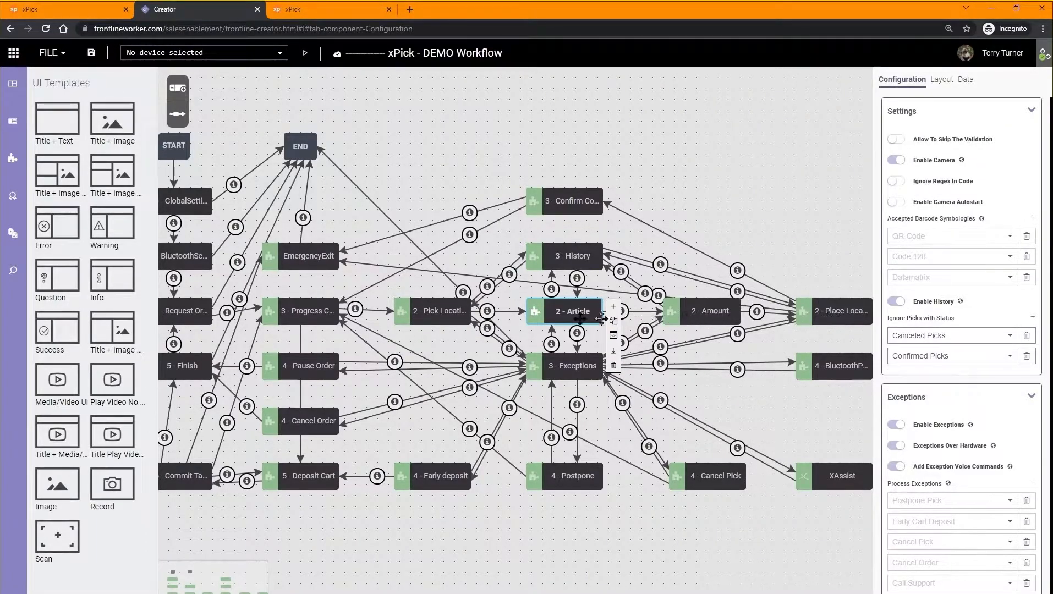
click(444, 316)
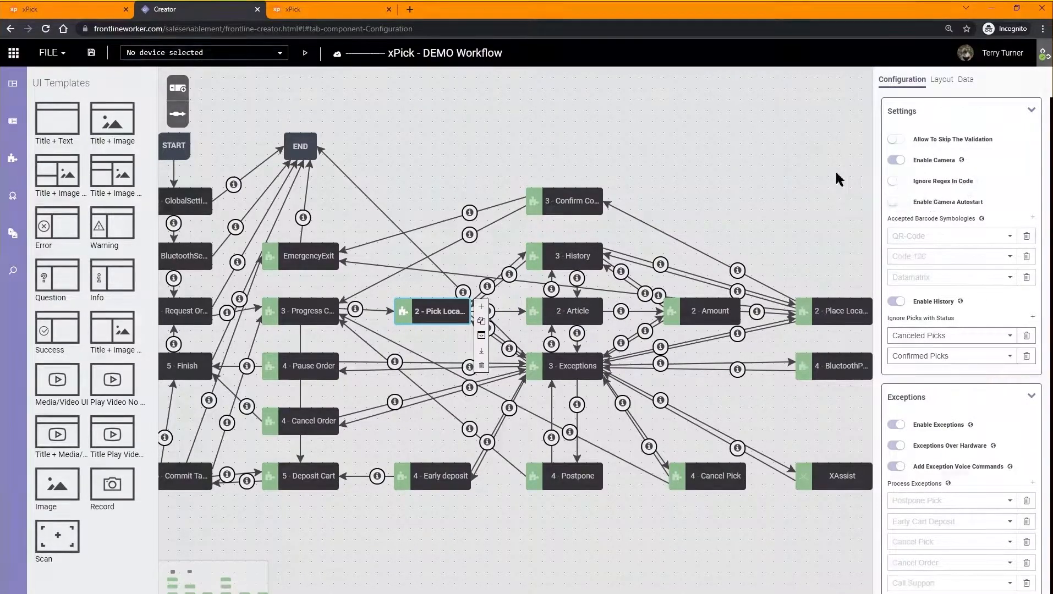
click(563, 315)
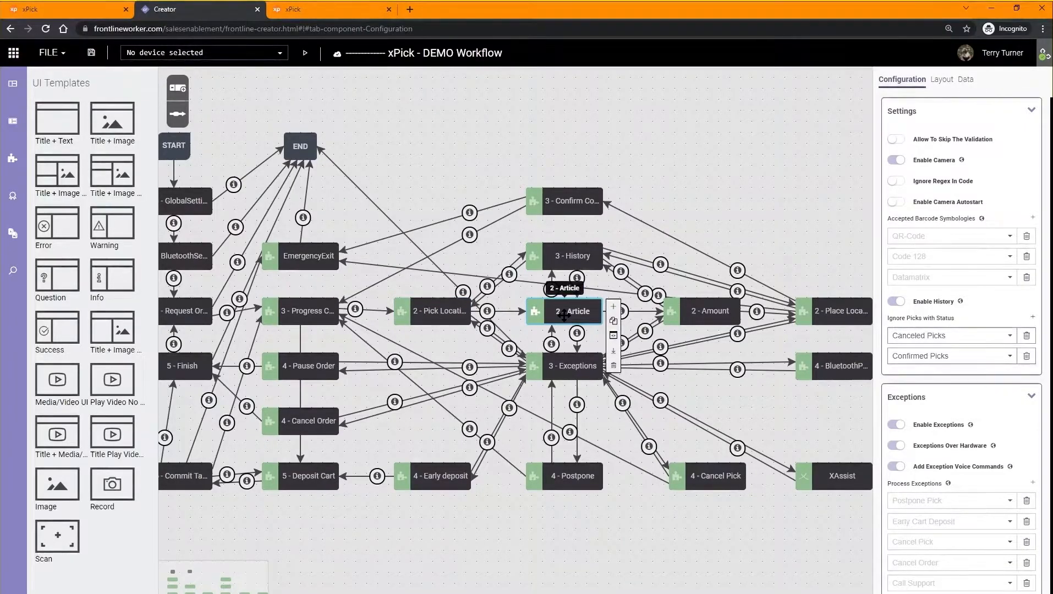
click(712, 312)
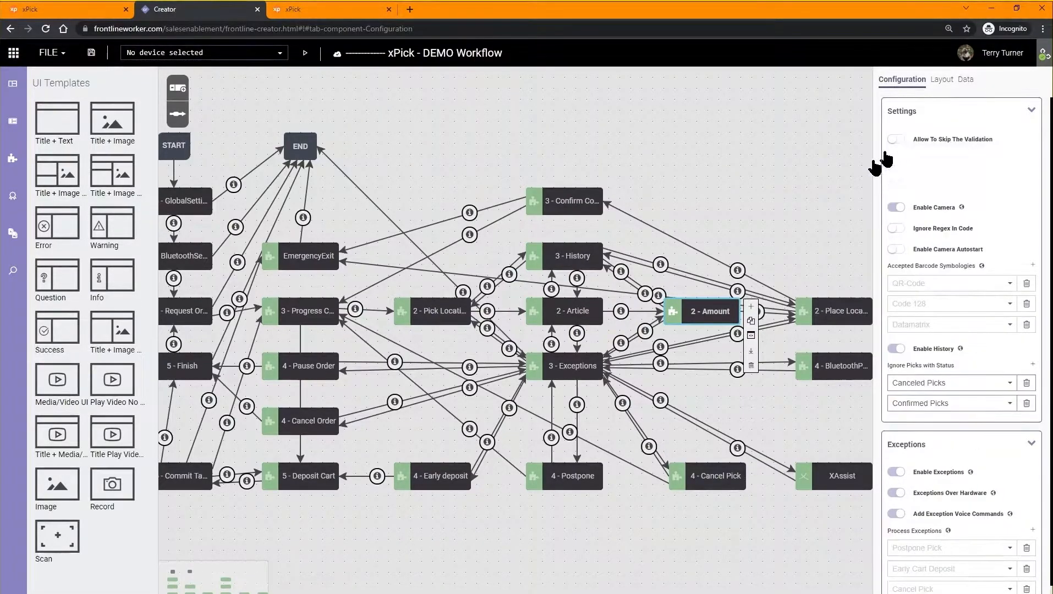
drag(628, 325, 716, 325)
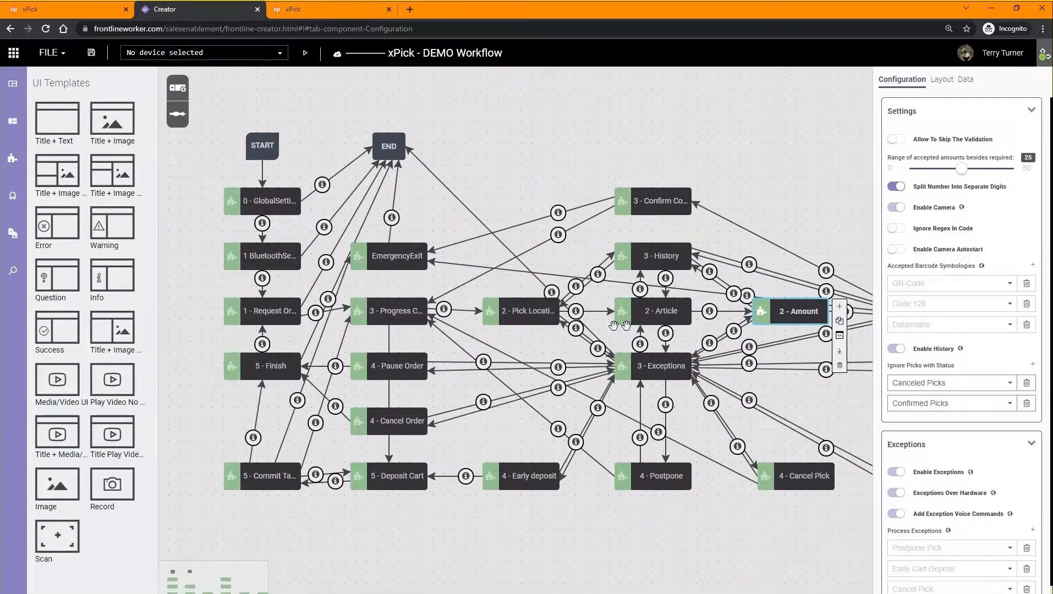
- Examine the 3 - Progress Check and 1 - Request Order components, including the trolley settings and the available Request Type options
click(390, 311)
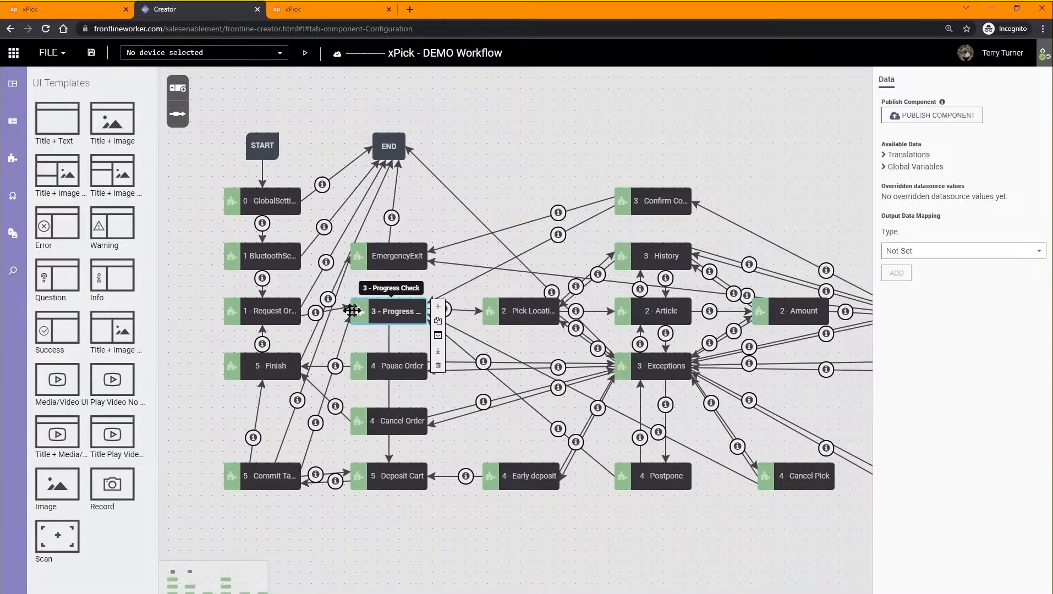
click(268, 309)
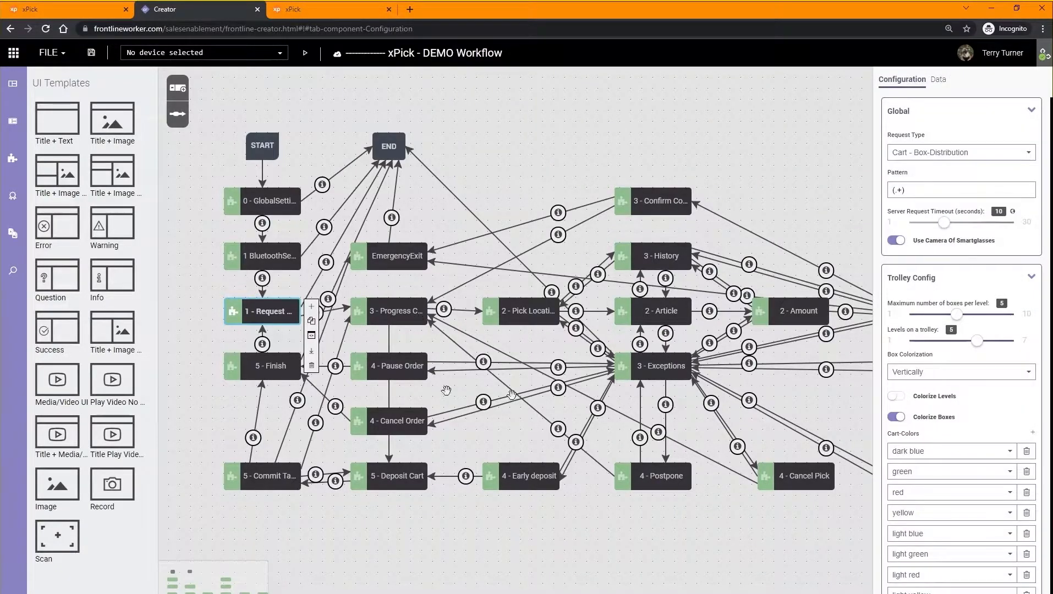
scroll(924, 434, down, 1)
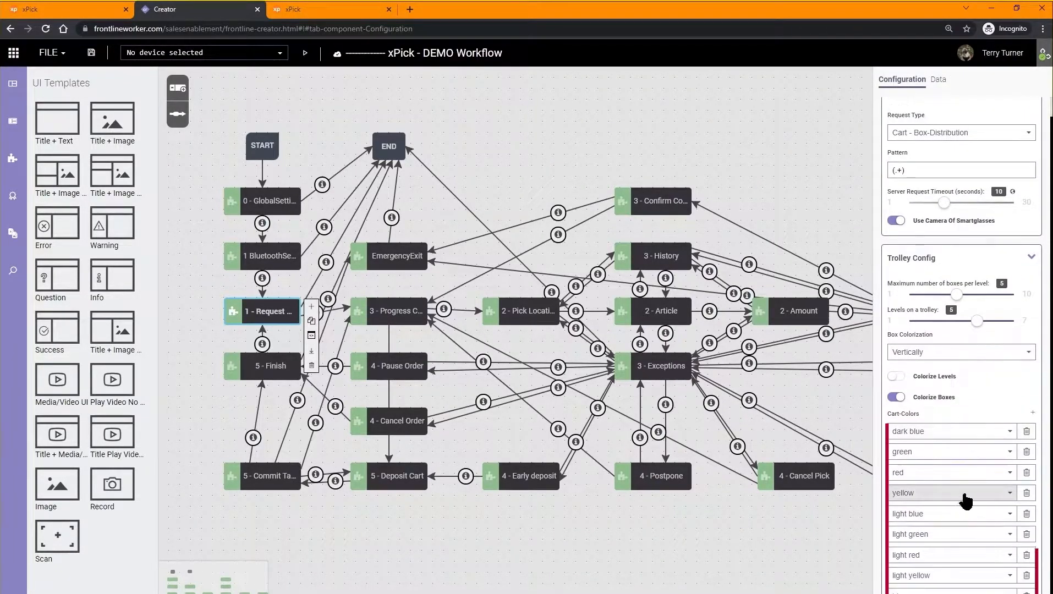
scroll(957, 473, up, 1)
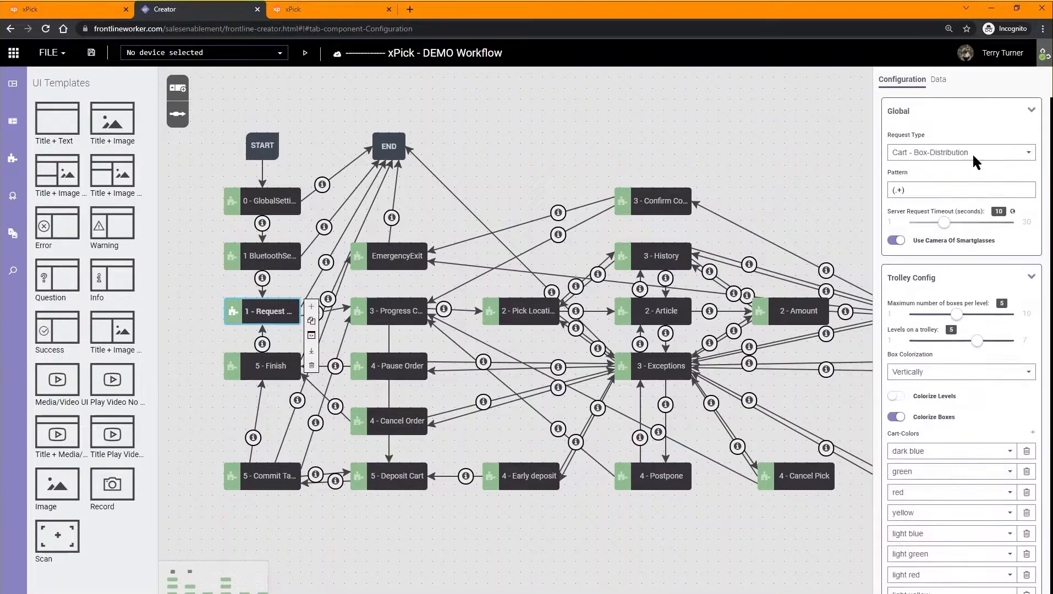
click(958, 159)
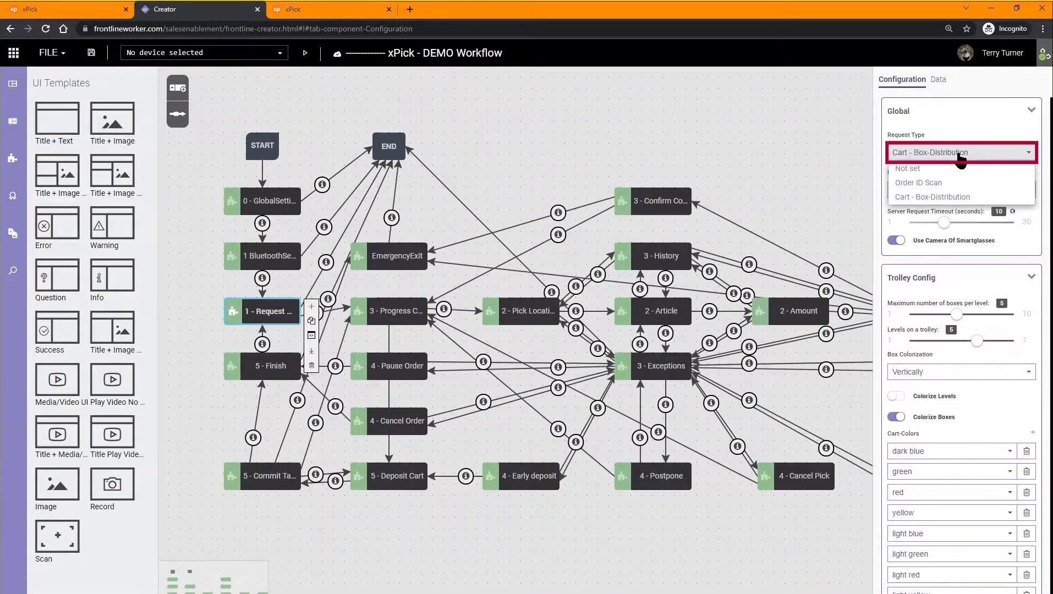
click(970, 131)
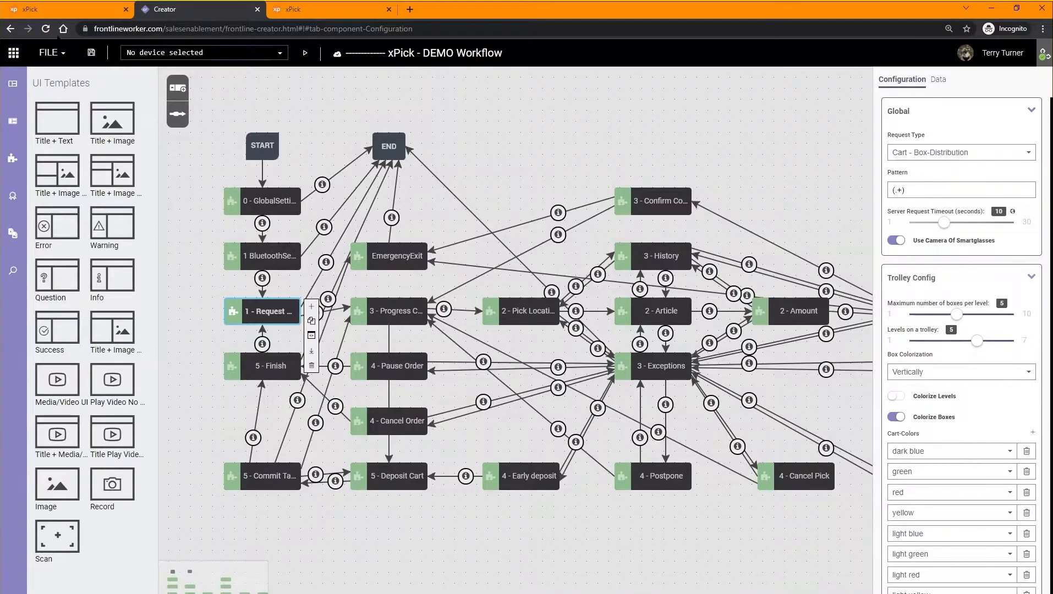
- Switch to the xPick templates page and view the Picking Items template's details and assigned members
click(69, 7)
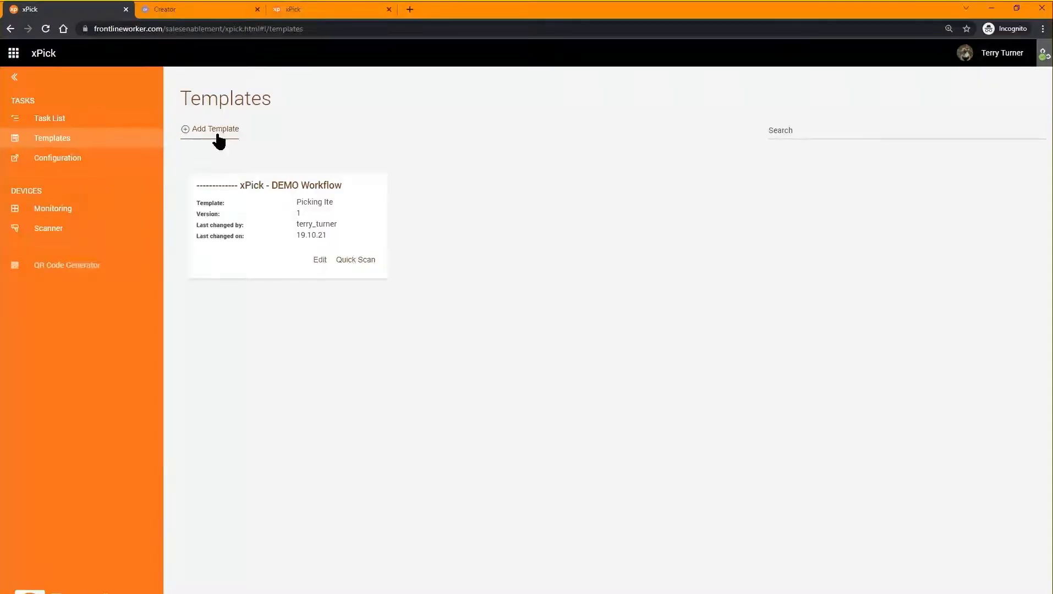
click(321, 260)
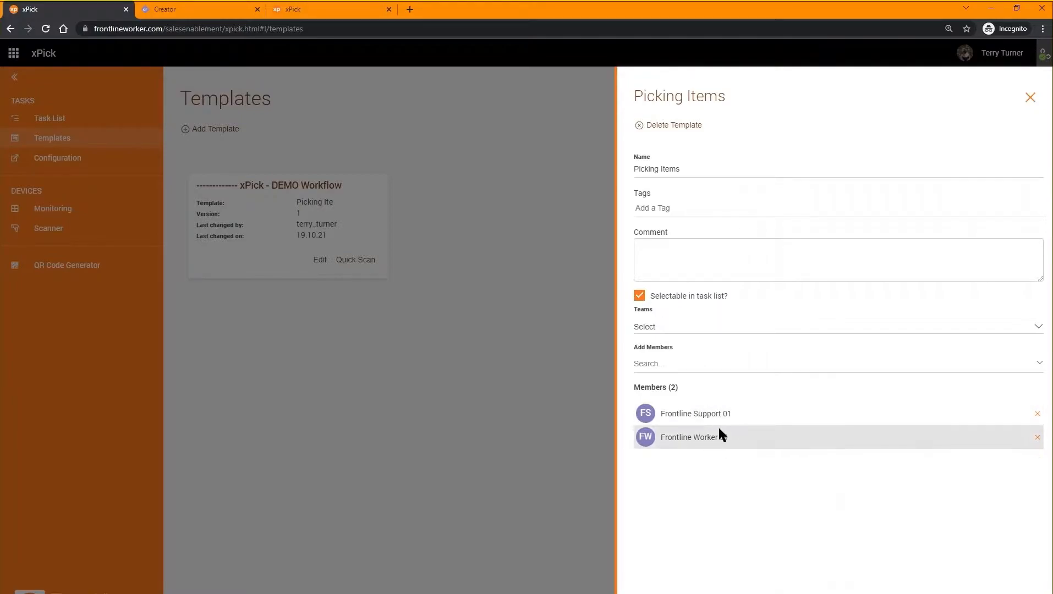
click(1029, 98)
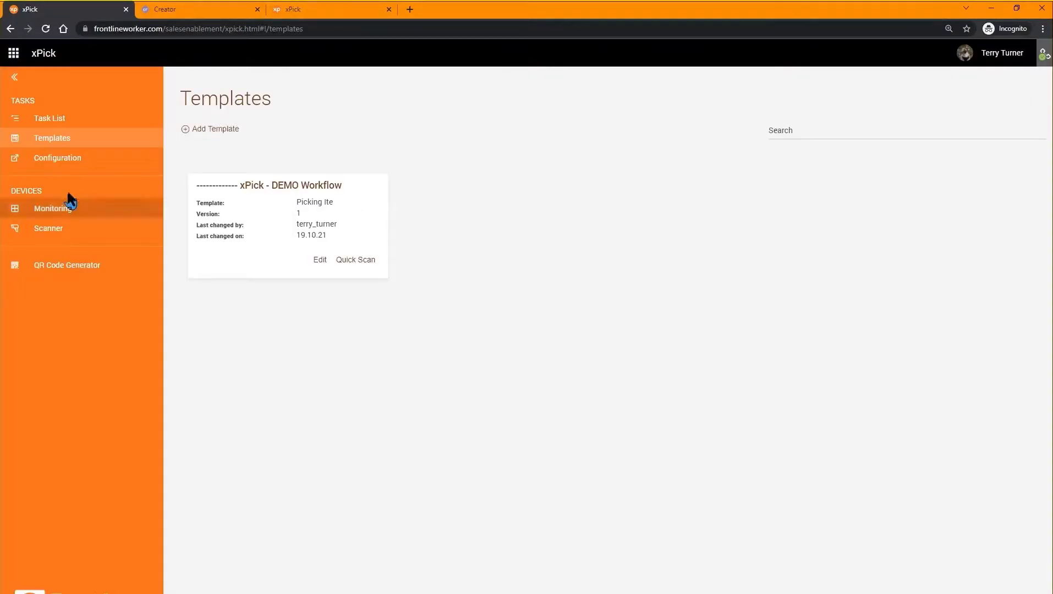
- View the task list and open the task configuration page
click(55, 119)
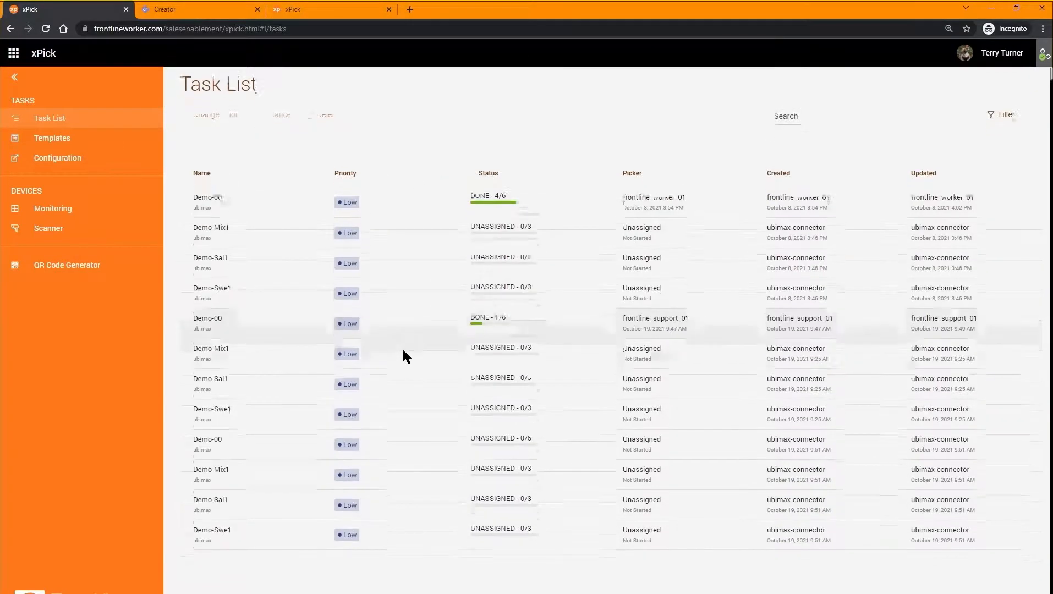
click(57, 161)
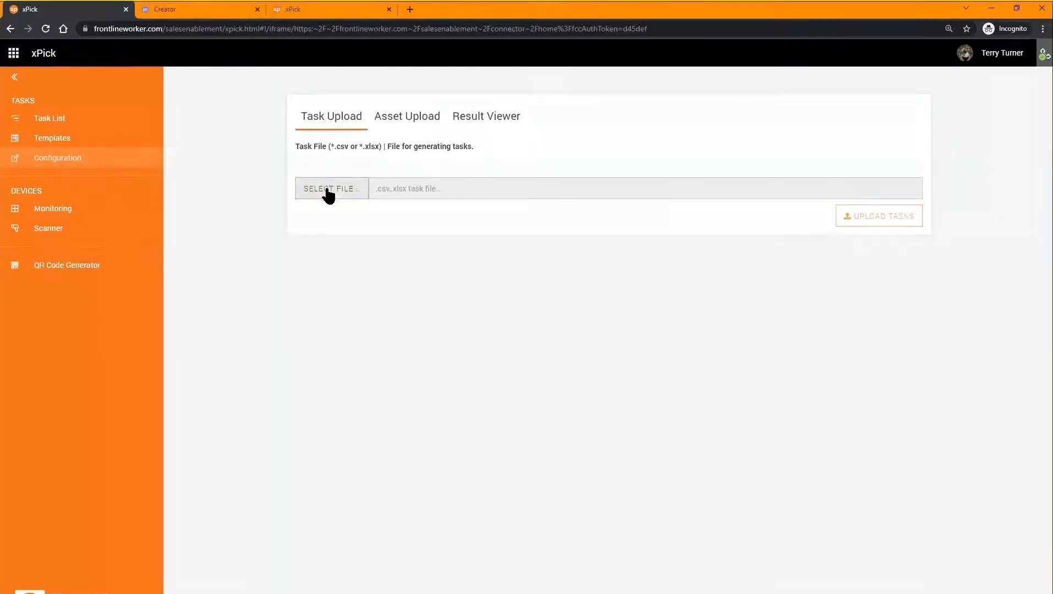
- Try to choose SweetsPicking_with_specification from the VisionPicking folder as the task file for upload
click(325, 189)
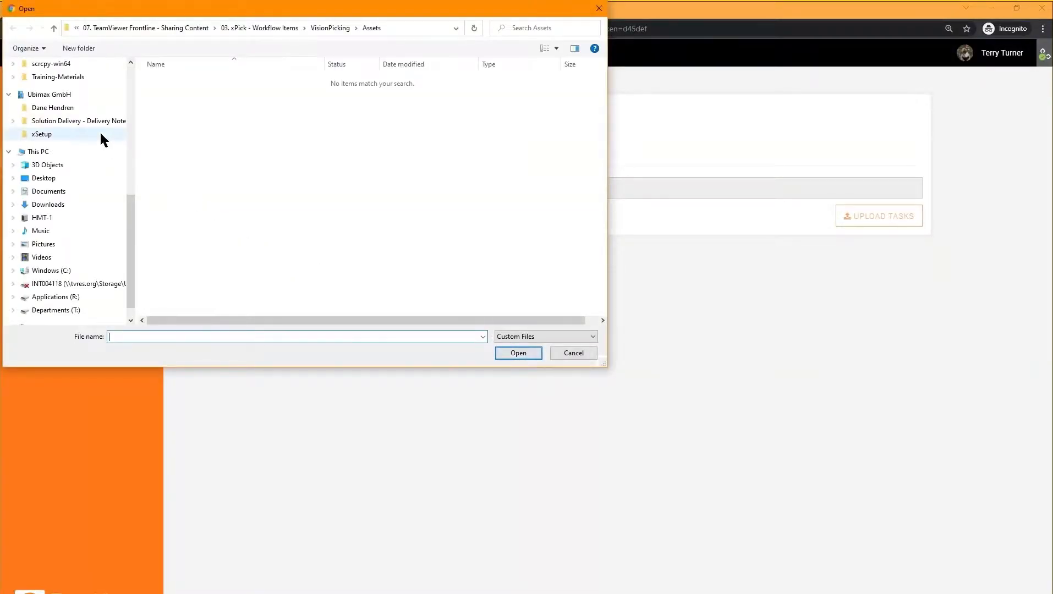
click(335, 28)
click(231, 92)
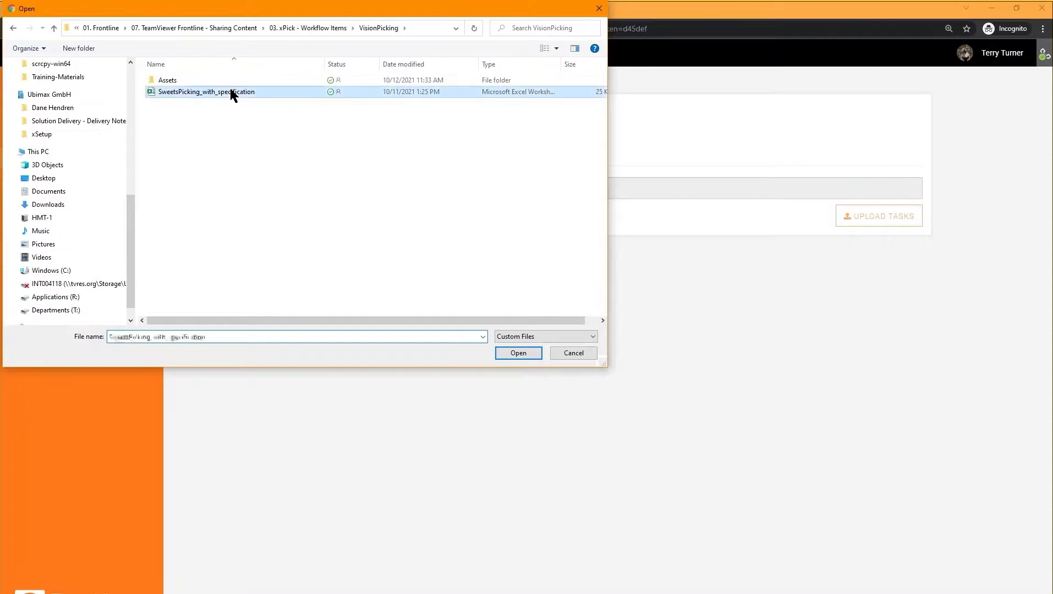
click(565, 353)
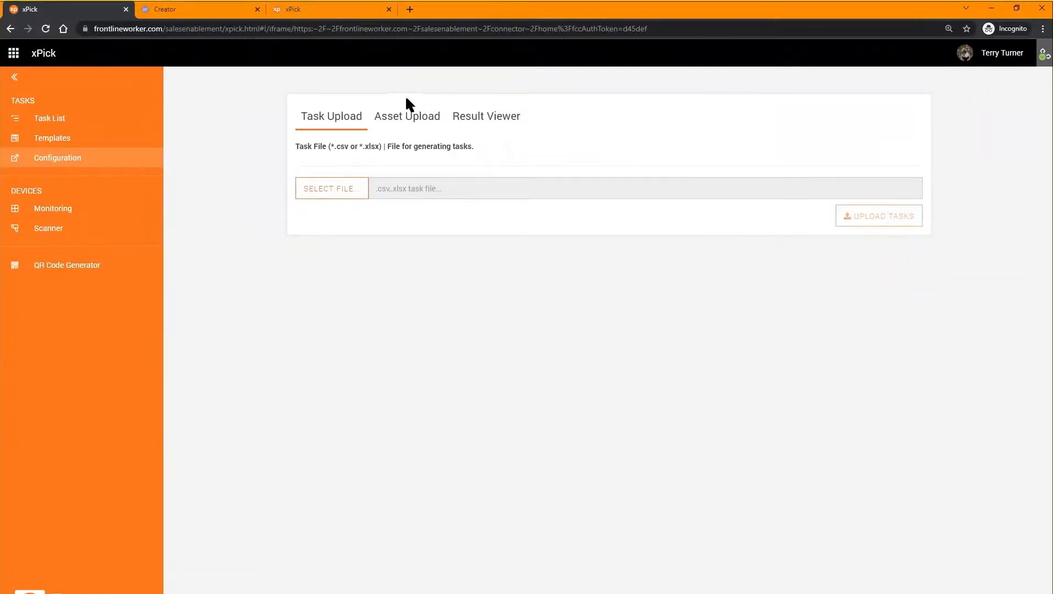
click(413, 116)
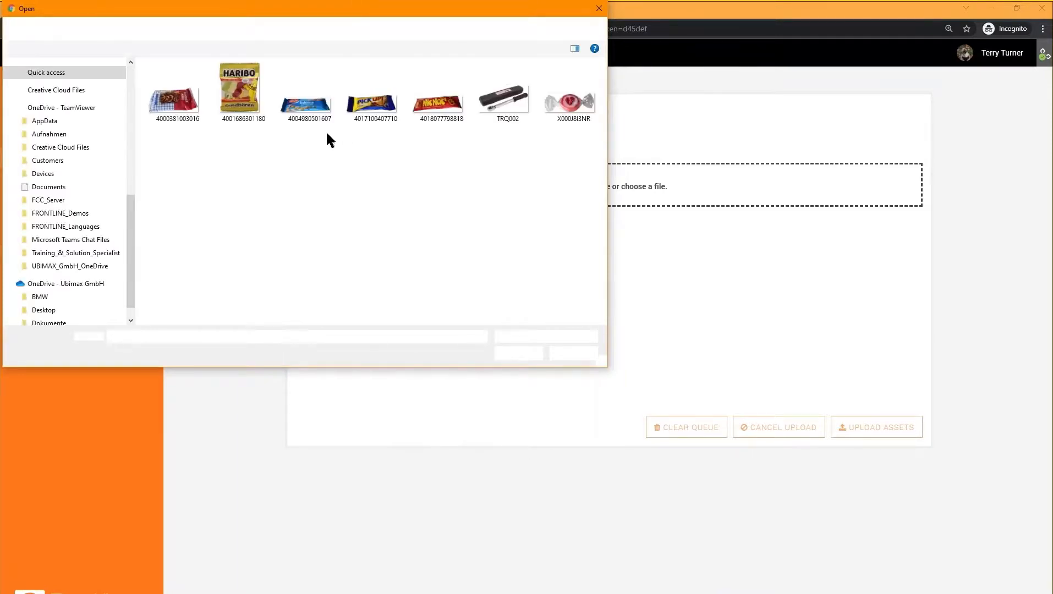
click(187, 118)
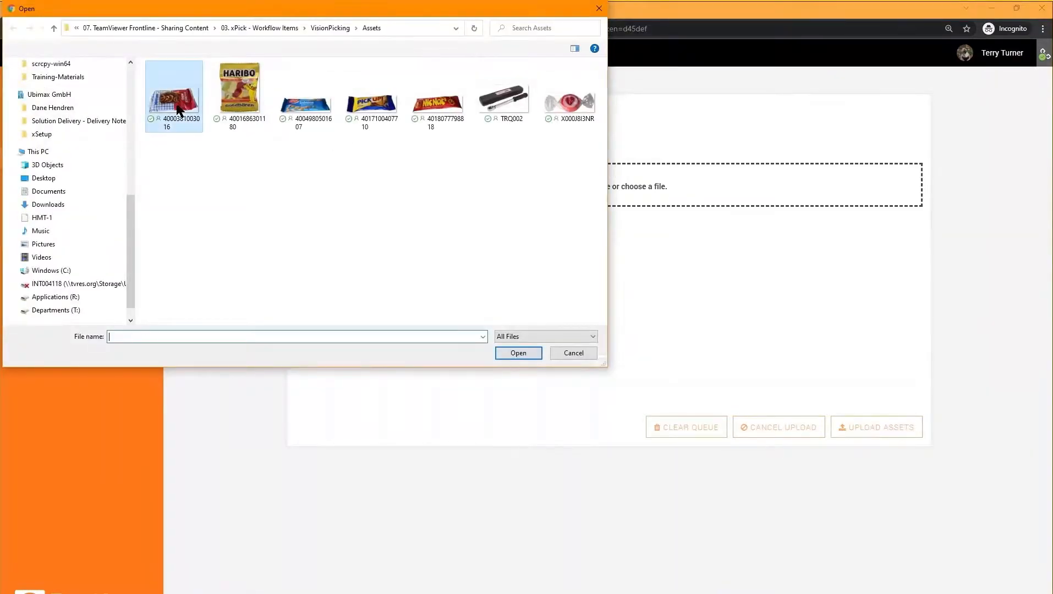
shift+click(581, 106)
click(521, 353)
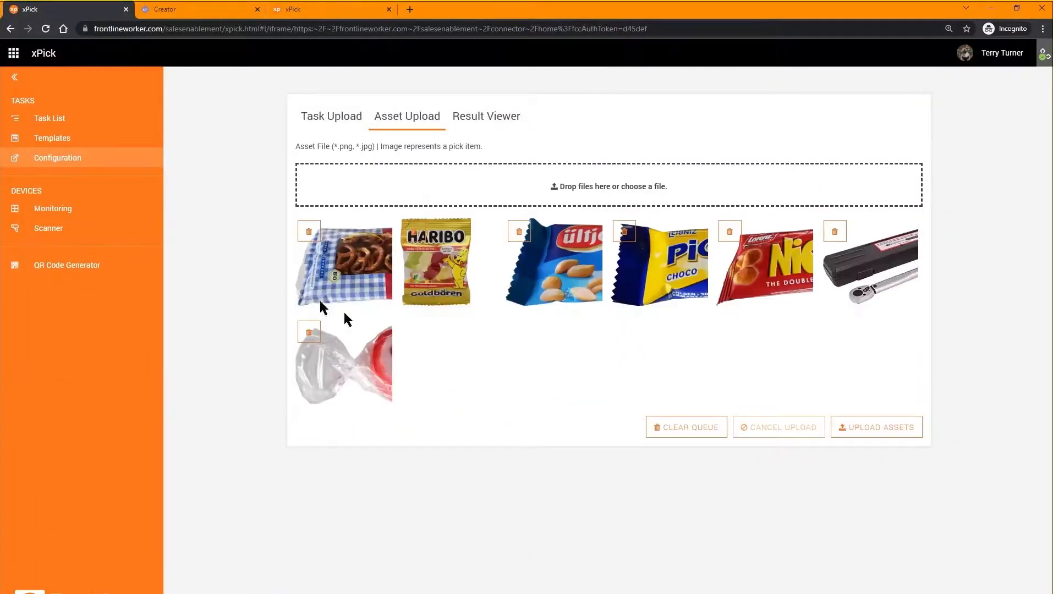
- Remove the torque wrench and wrapped red candy images from the queue and upload the remaining assets
click(835, 232)
click(835, 232)
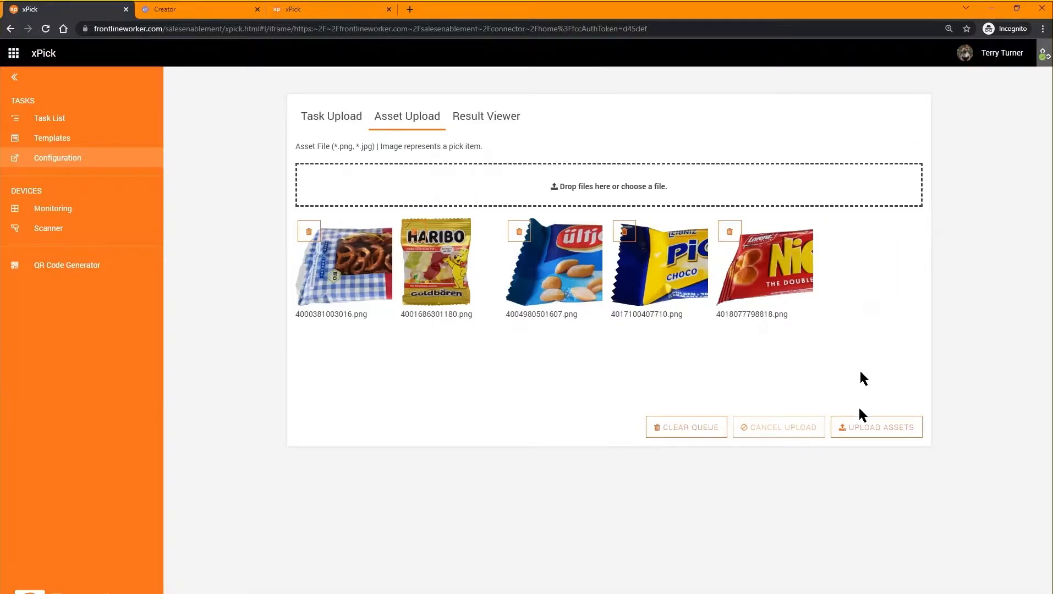
click(874, 434)
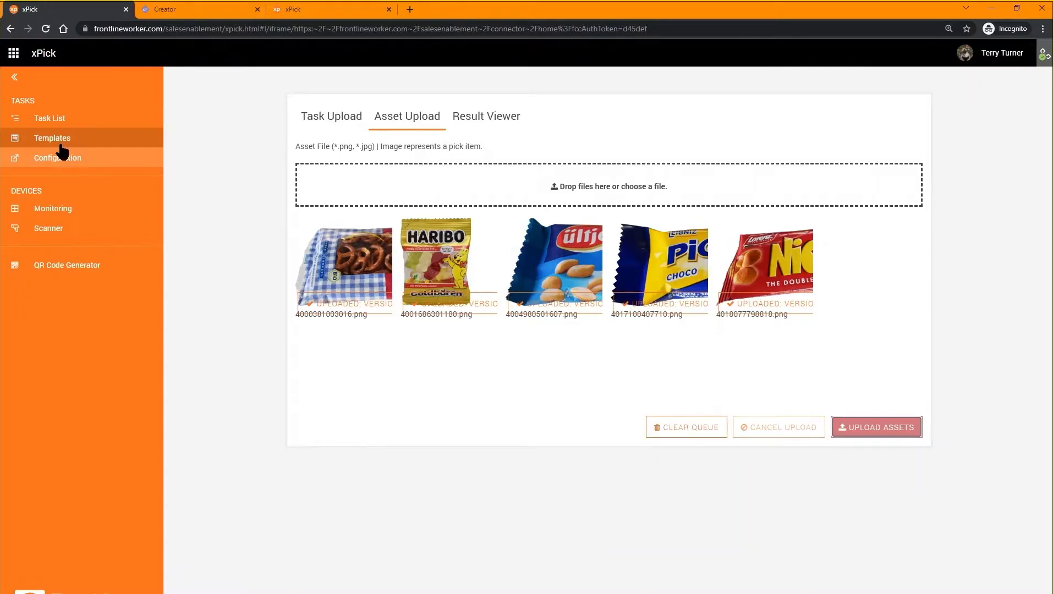
- Review the task list, then bring up the QR code for Demo-Mix1 and shift its browser window aside
click(58, 121)
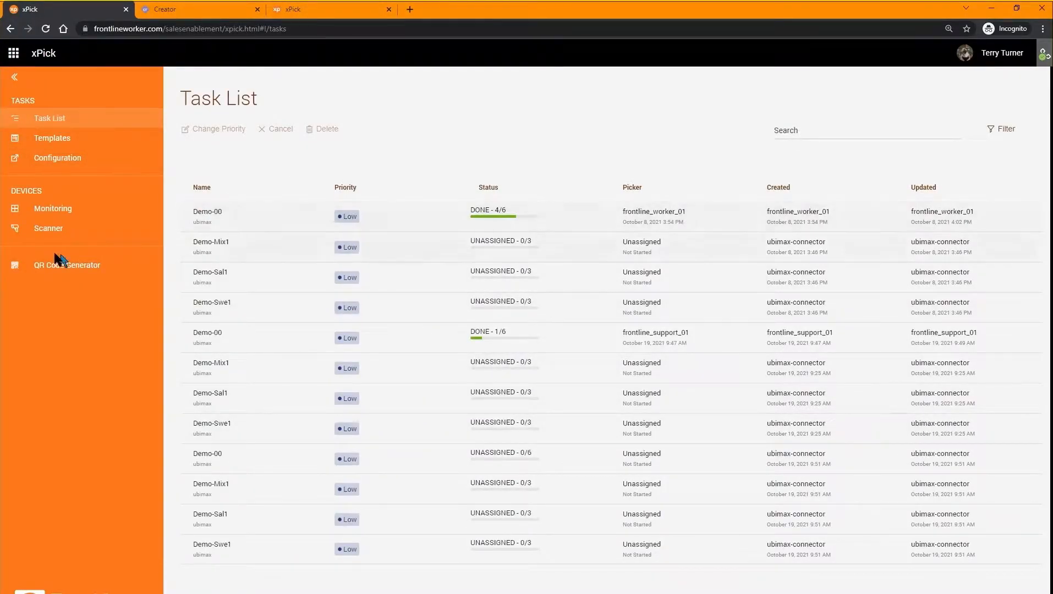
click(319, 11)
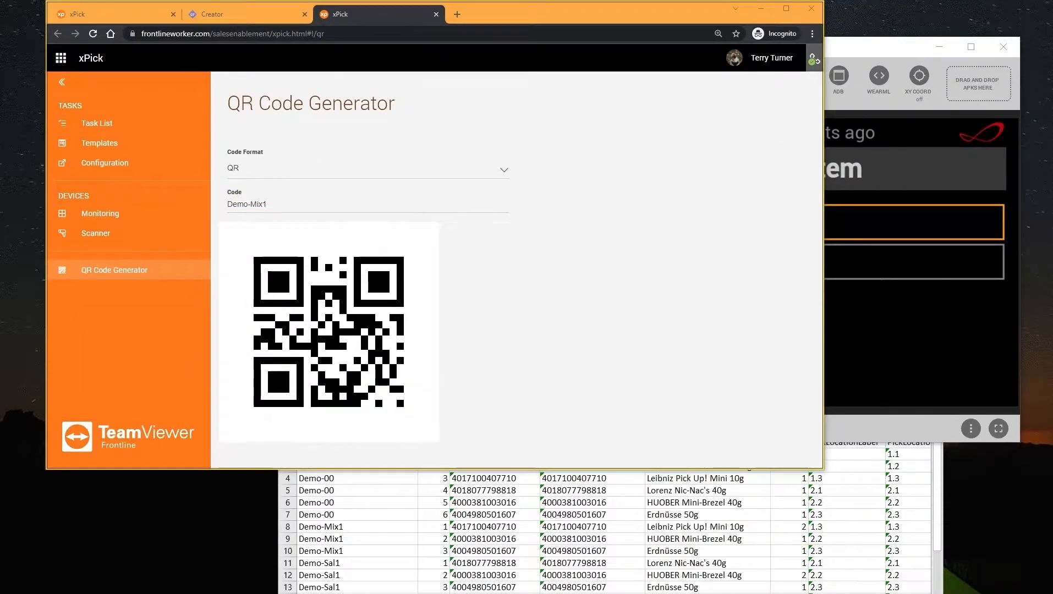
click(538, 263)
drag(542, 18, 464, 22)
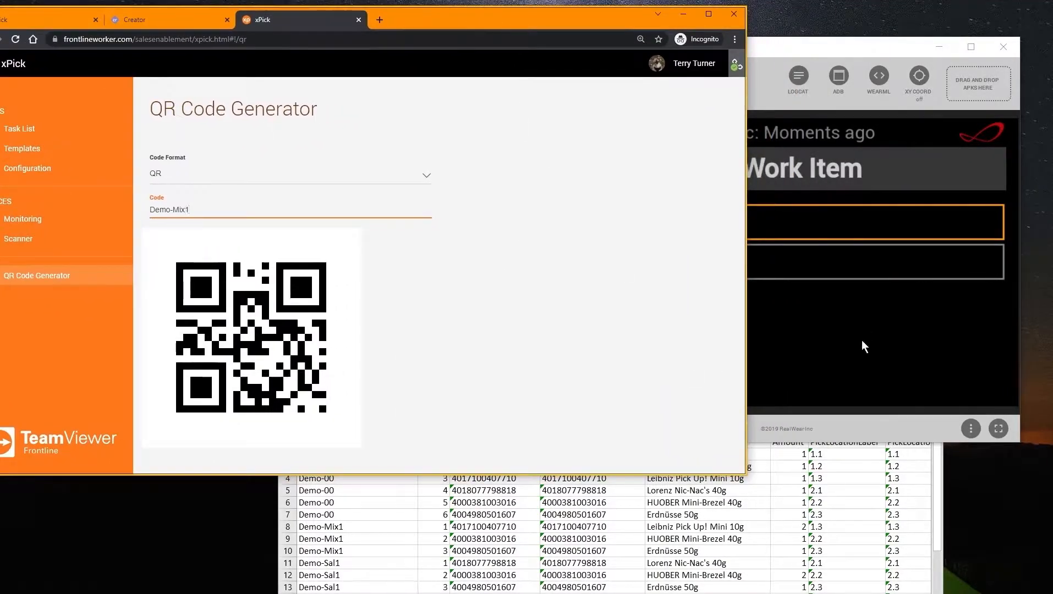
- Switch to RealWear Explorer and open My Tasks on the smart glasses' home screen
click(866, 341)
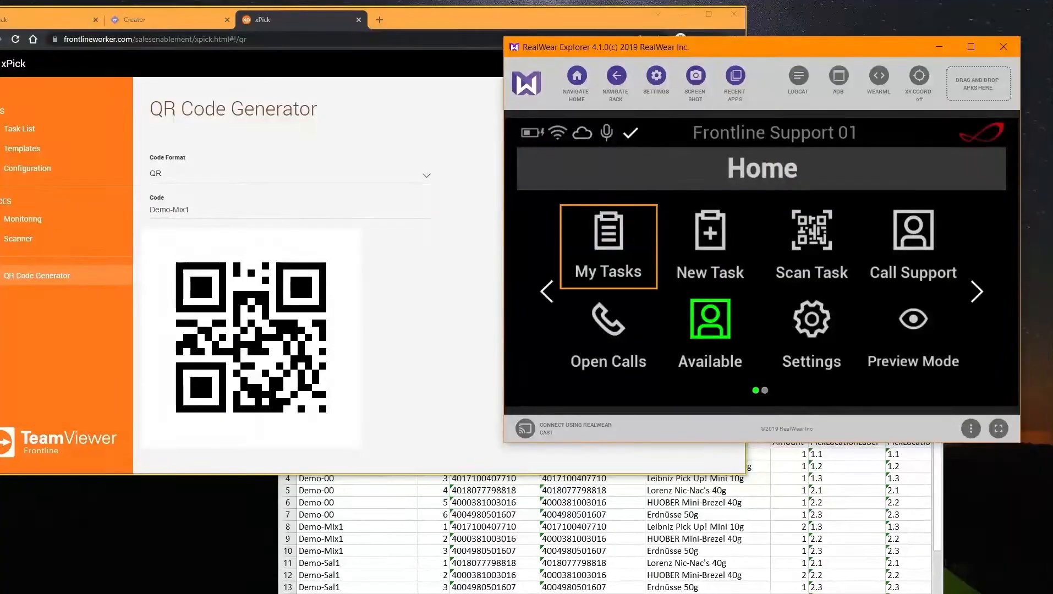
click(614, 259)
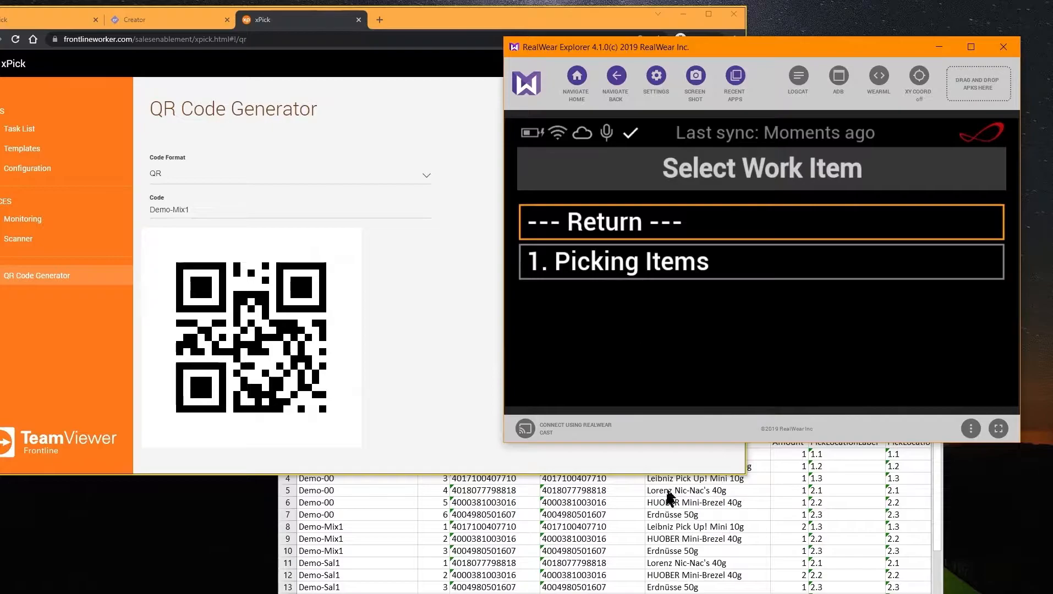
- Switch to the SweetsPicking_with_specification spreadsheet, maximize it and examine the Demo-00 task's columns, from TaskID through the voice and speech fields
click(674, 525)
click(903, 320)
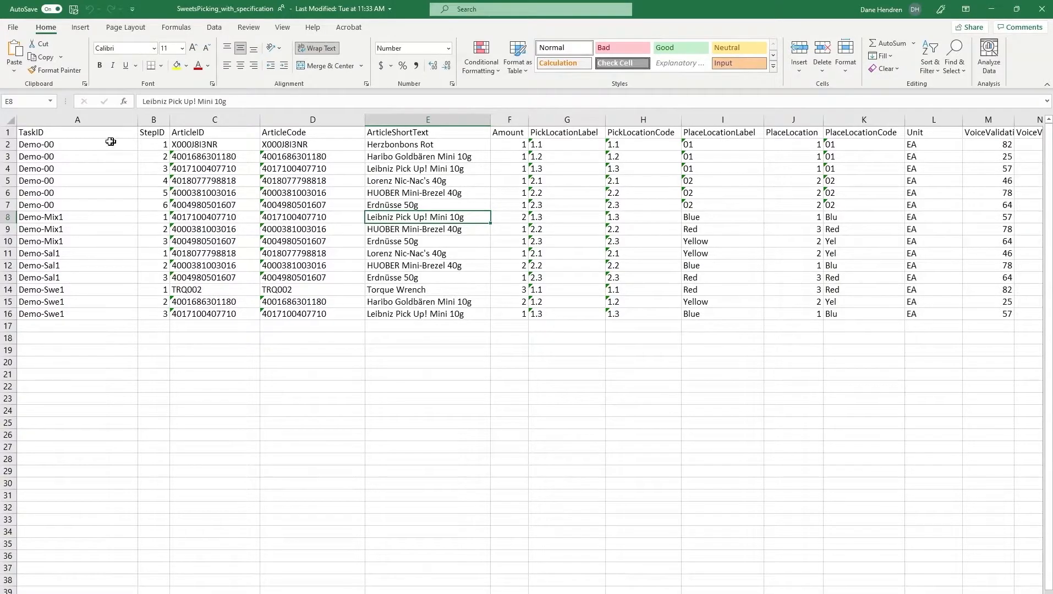
click(75, 149)
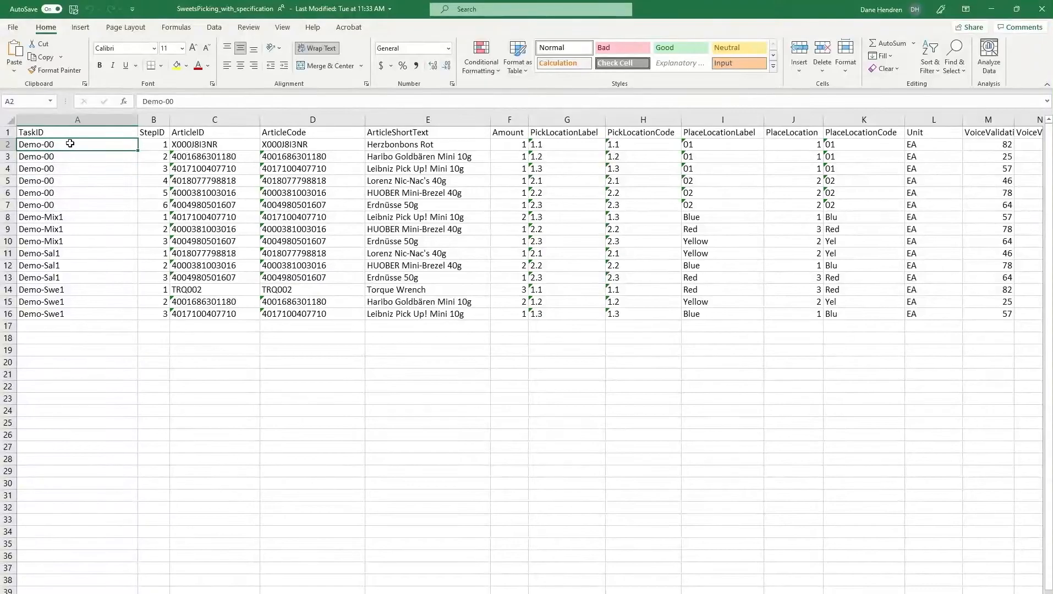
click(158, 142)
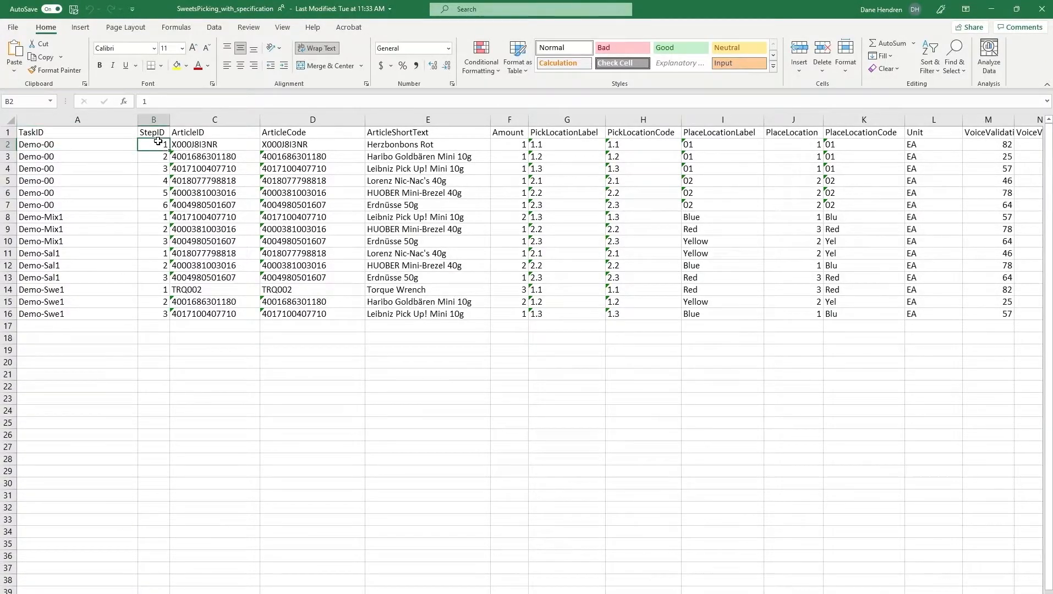
click(223, 147)
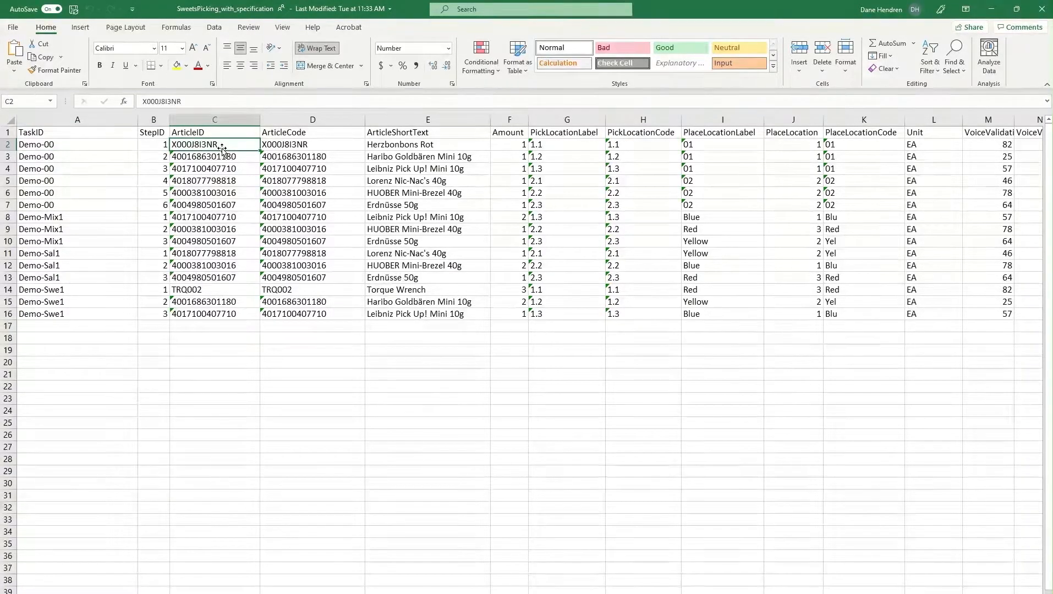
click(302, 142)
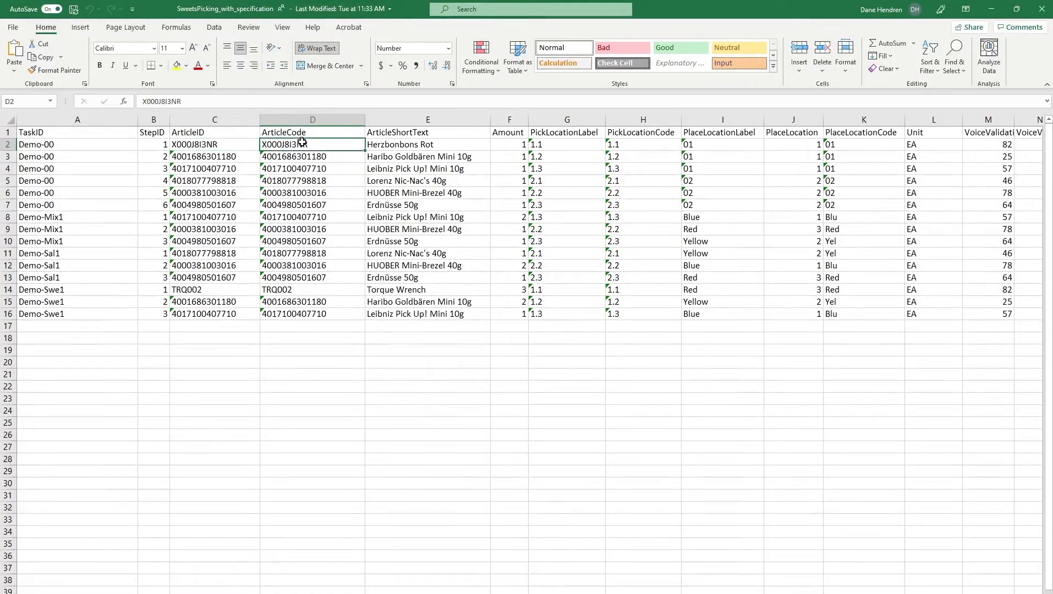
click(425, 146)
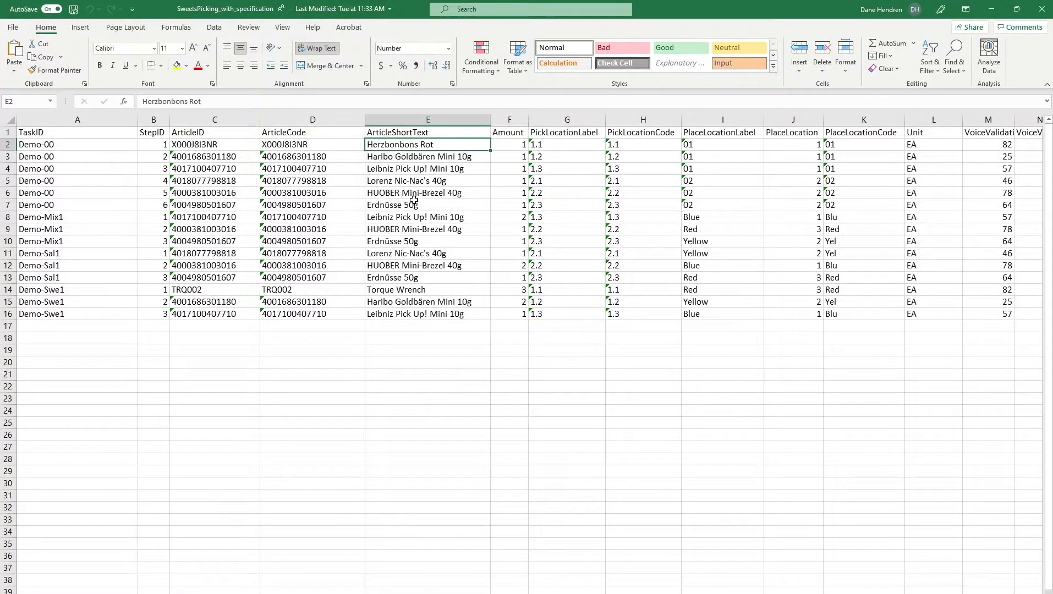
scroll(414, 200, right, 5)
scroll(414, 200, left, 3)
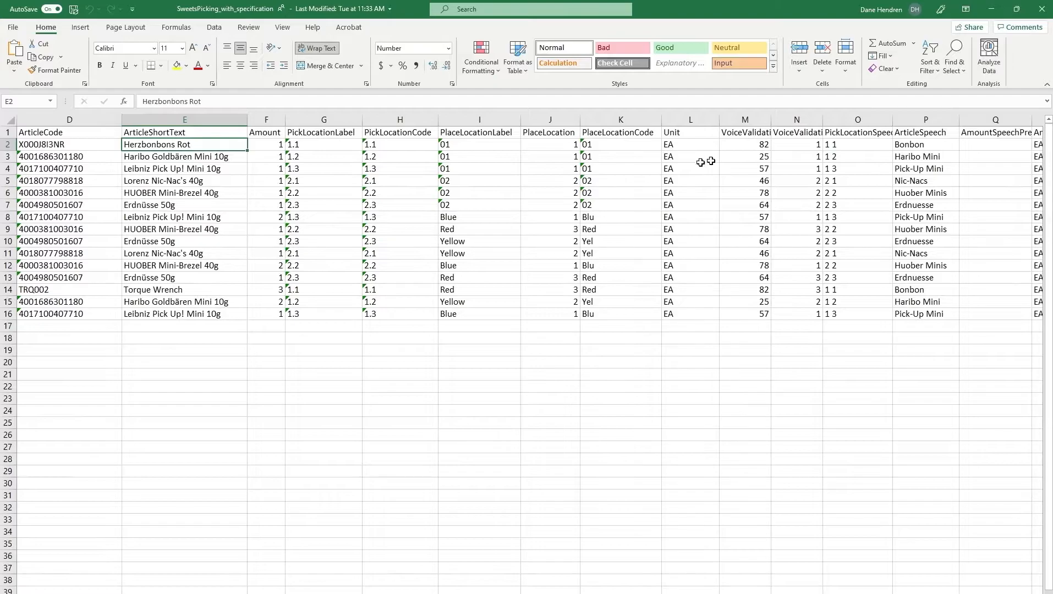
scroll(155, 161, left, 2)
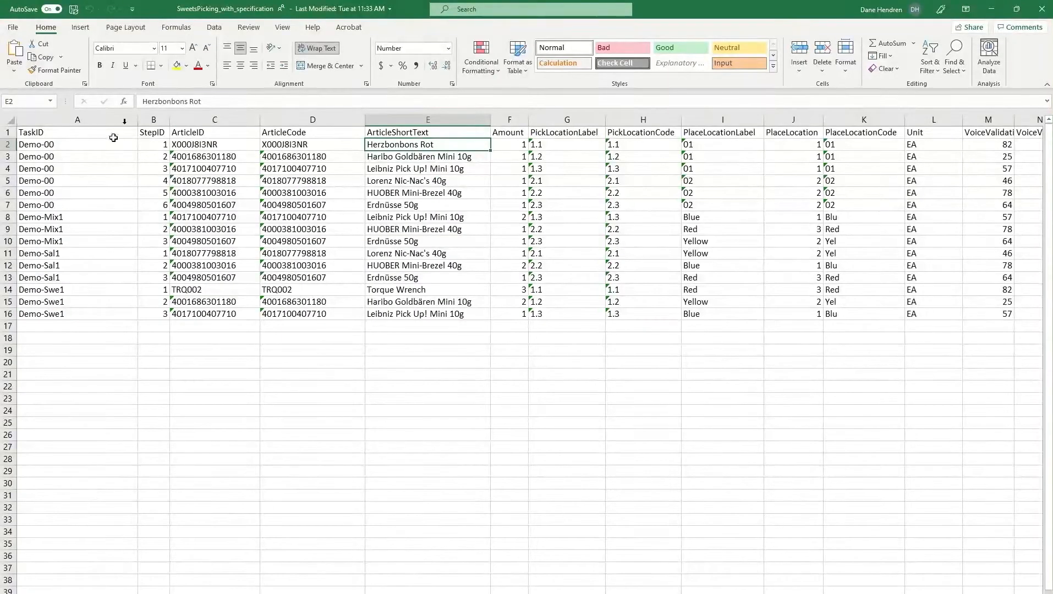
- Bring the Assets folder over the spreadsheet to compare the image file names with the article IDs, and move it away again
key(alt+Tab)
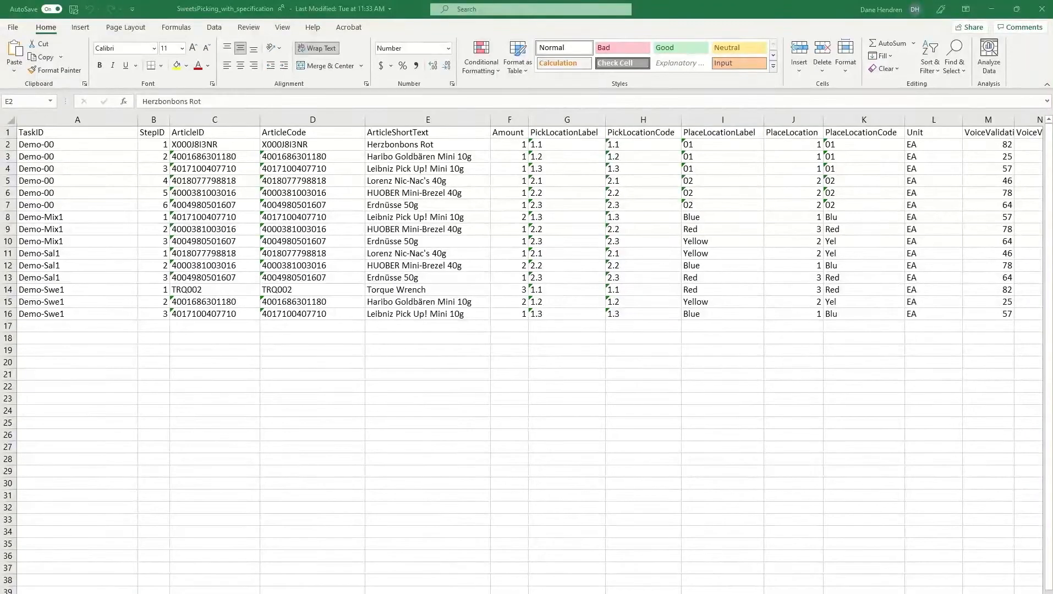
drag(1052, 182, 634, 175)
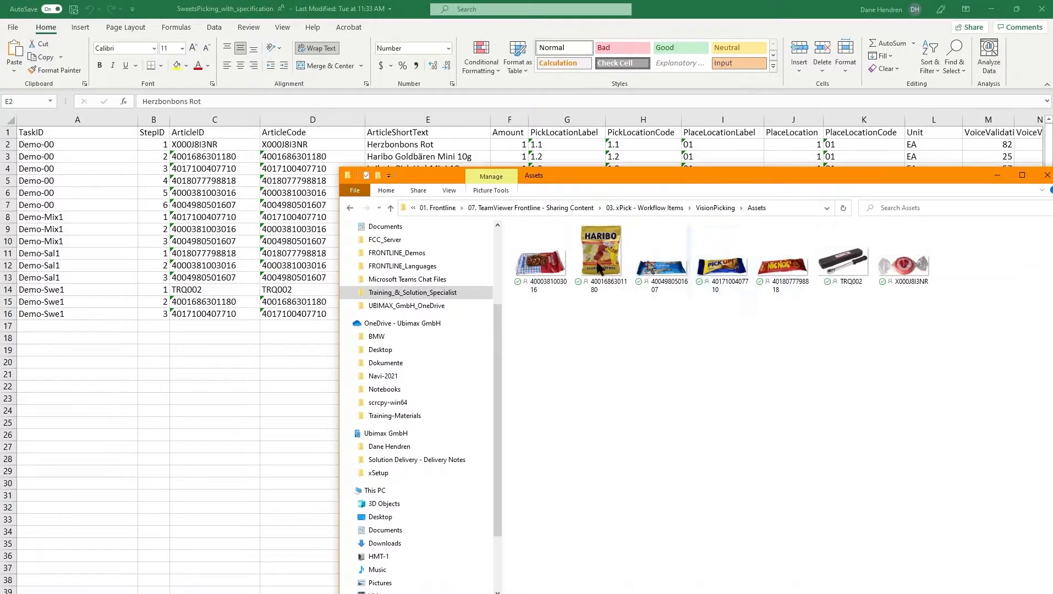
drag(780, 181, 1052, 181)
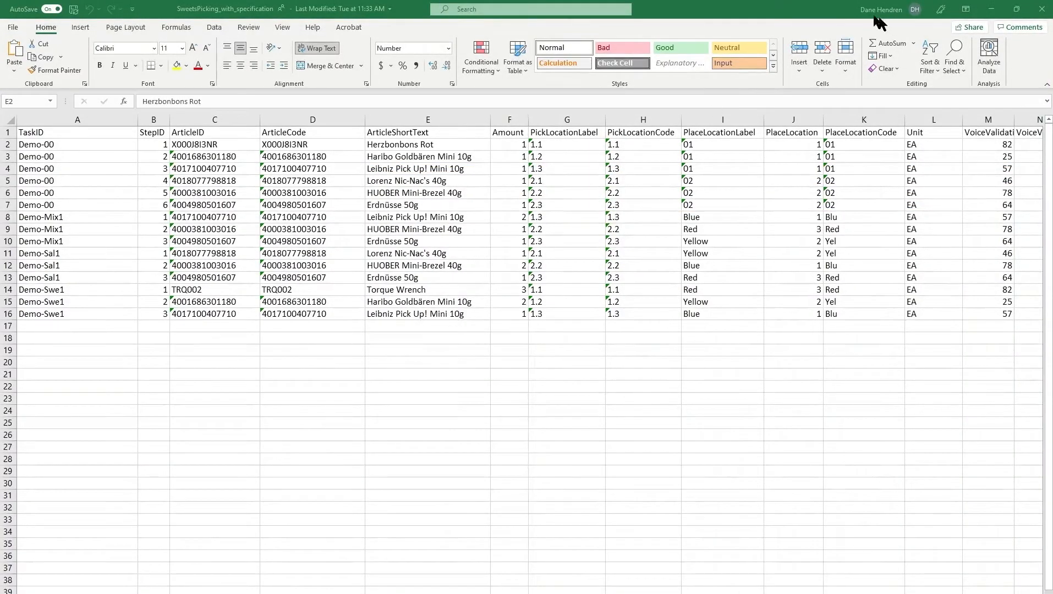
- Restore the spreadsheet to a smaller window that leaves the QR code and glasses view accessible, and select row 8, the first Demo-Mix1 step
double_click(796, 12)
drag(785, 50, 645, 332)
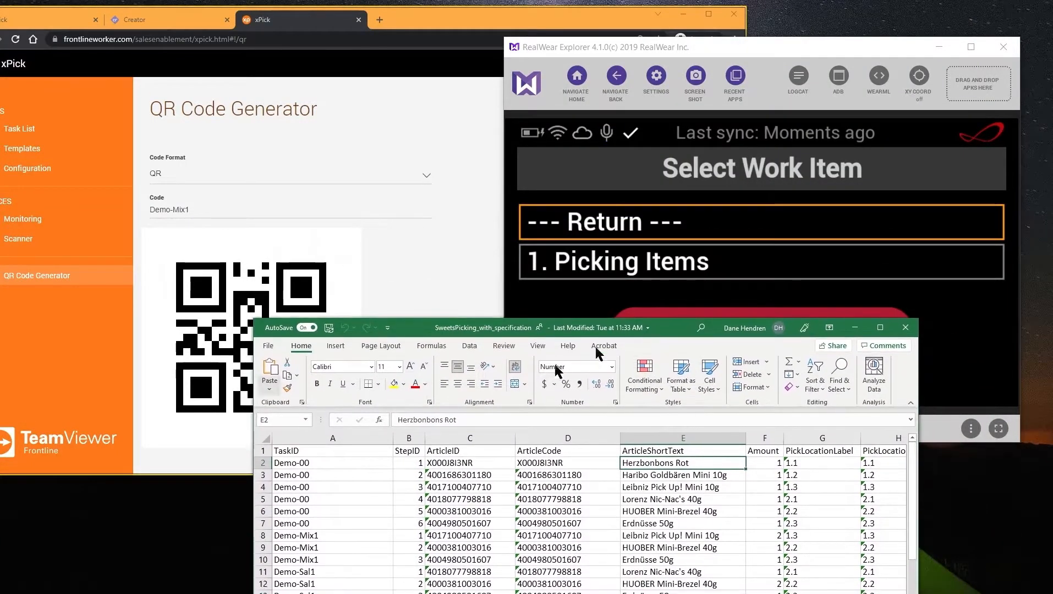
click(263, 536)
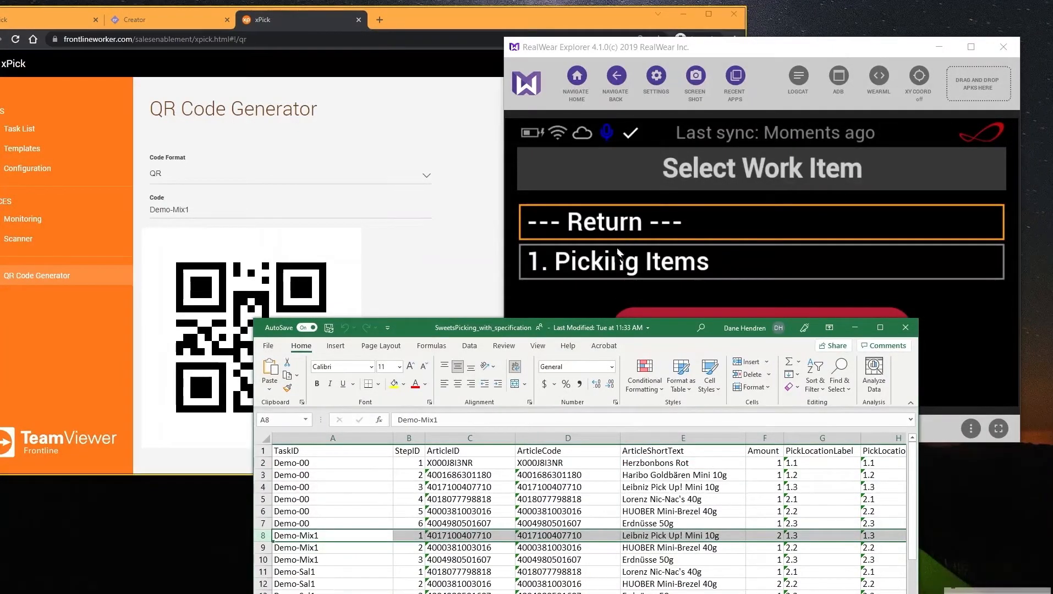
- Switch to RealWear Explorer, open the Picking Items work item and unlock the glasses' screen
click(613, 264)
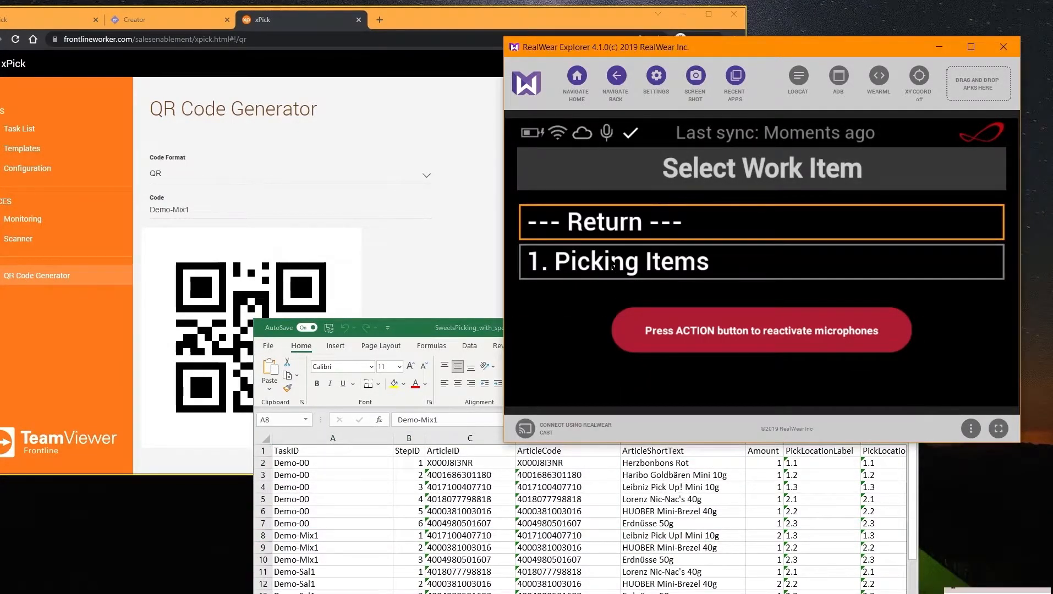
click(612, 262)
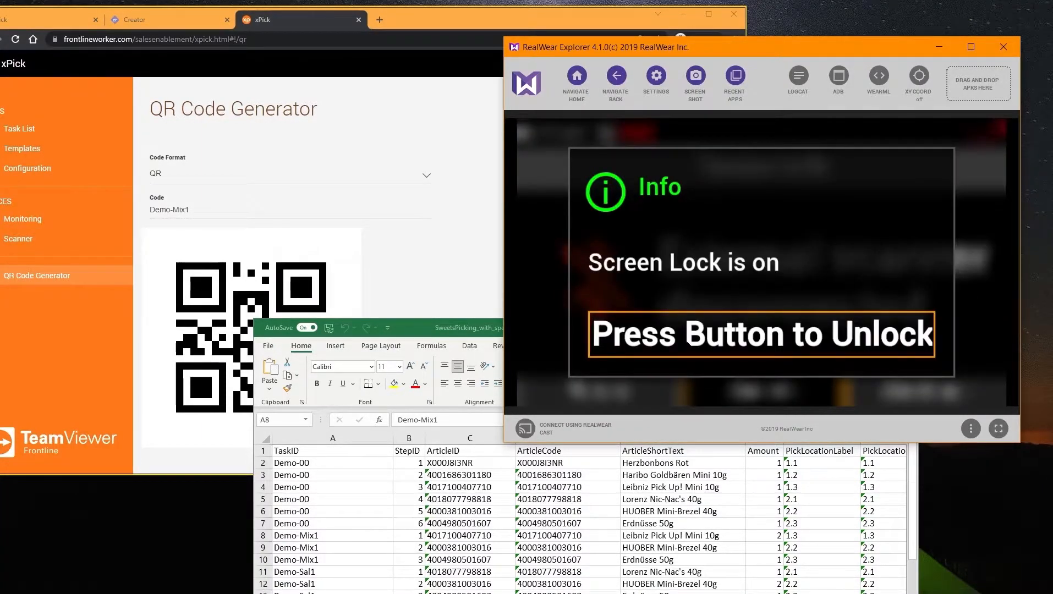
click(687, 341)
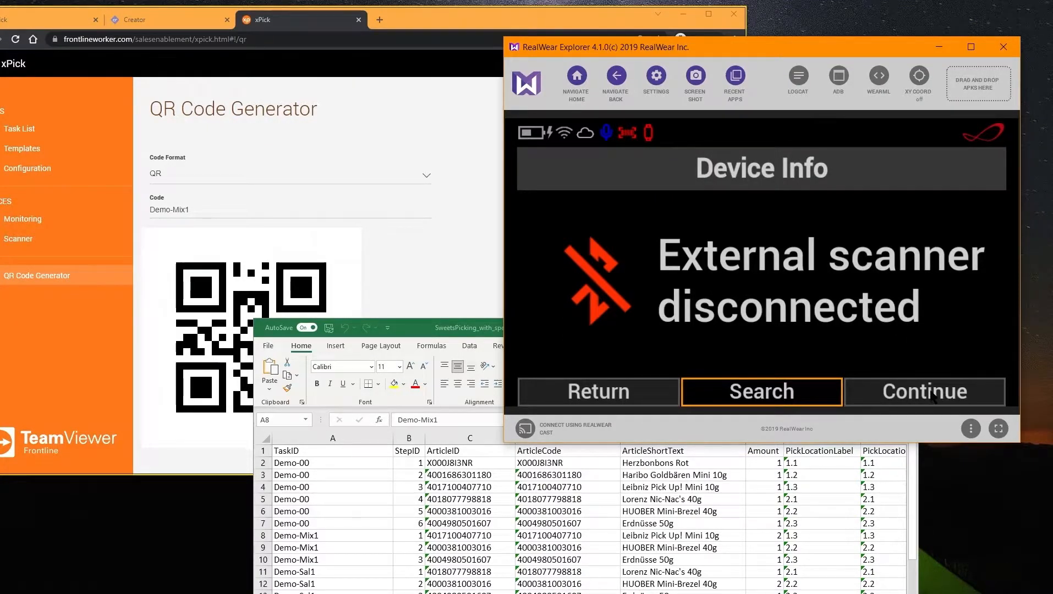
- Bring the Demo-Mix1 QR code into full view, continue without the external scanner and start the glasses' scanner for the TrolleyID
click(391, 275)
click(888, 49)
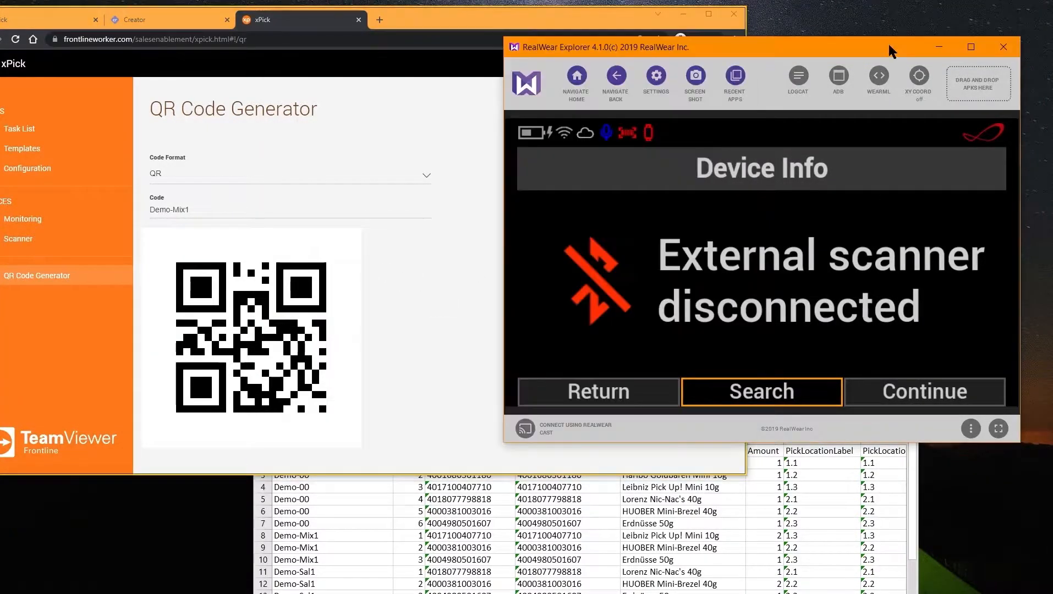
click(915, 405)
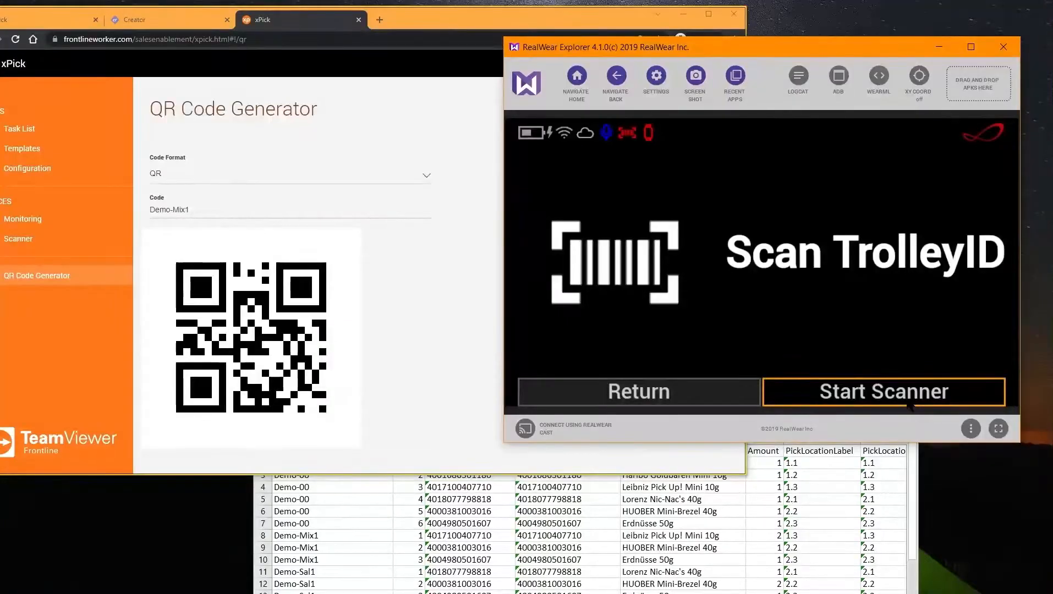
click(909, 405)
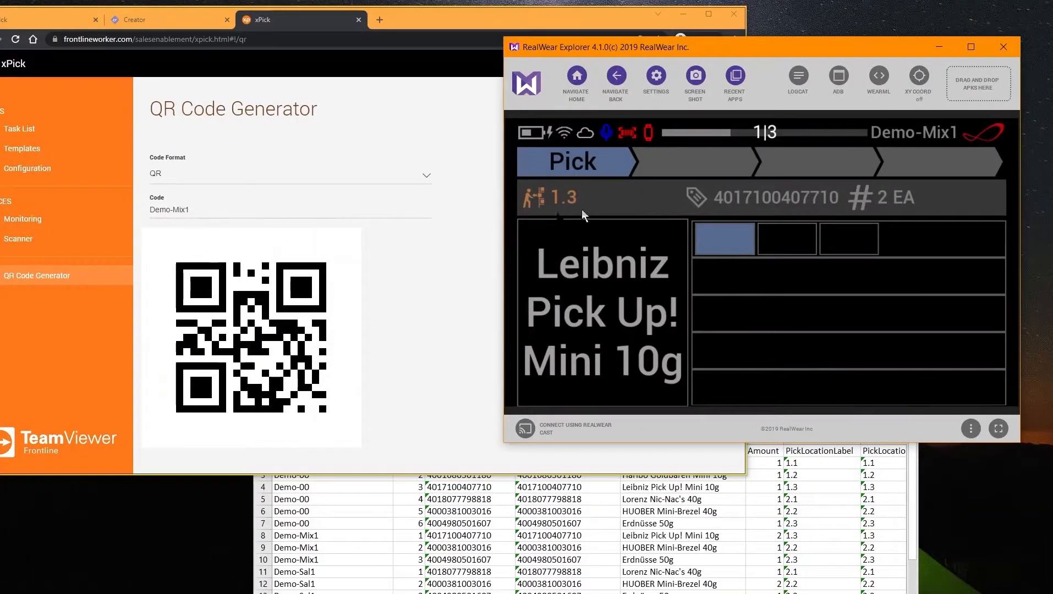
- Check the Demo-Mix1 row in the spreadsheet, generate a QR code for 1.2 and return to the glasses view to scan it
click(332, 516)
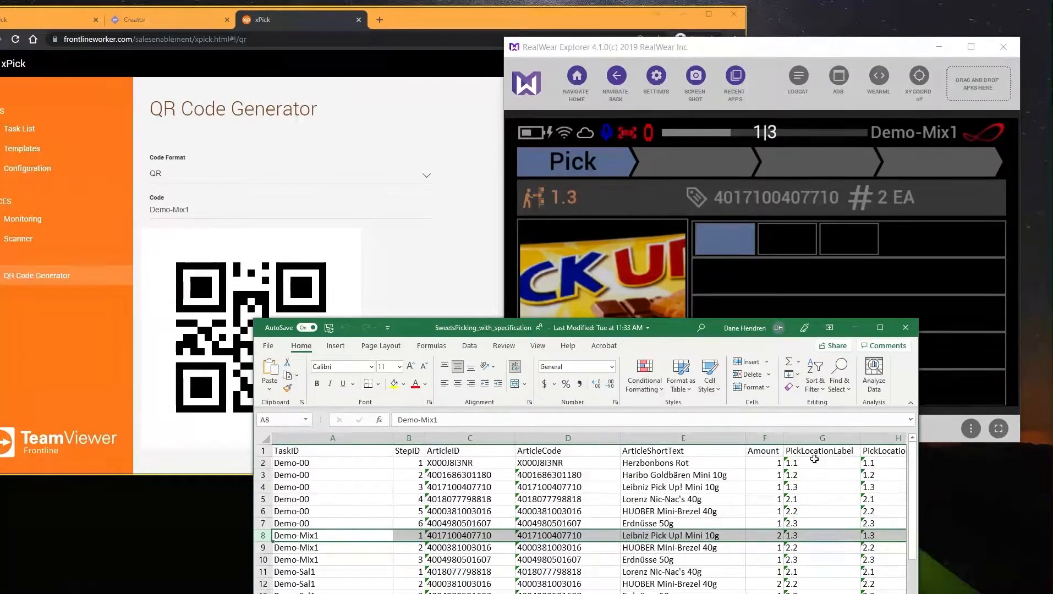
double_click(187, 209)
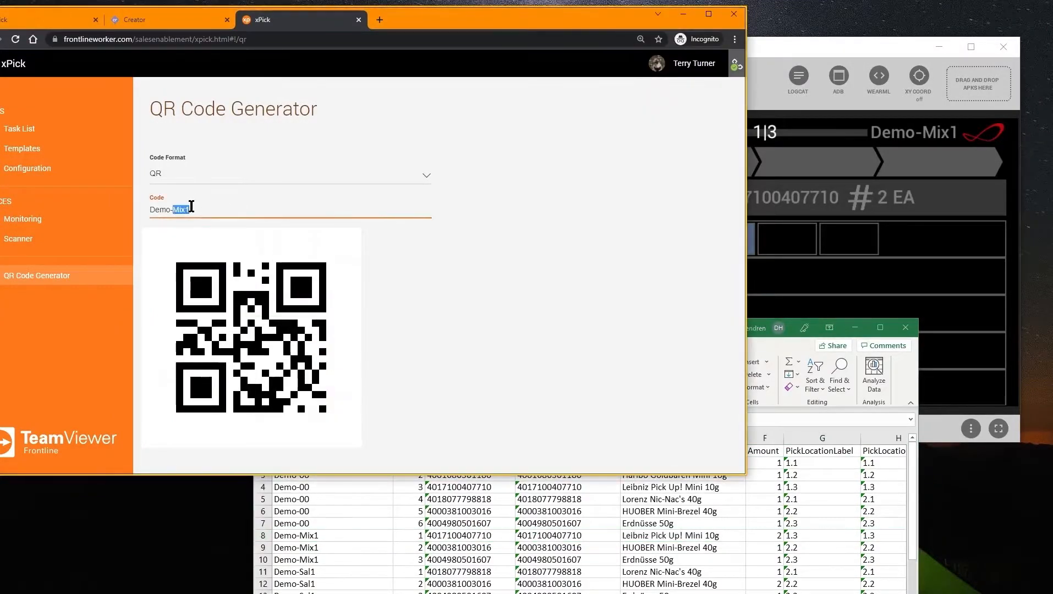
key(BackSpace)
key(BackSpace)
key(BackSpace)
key(BackSpace)
key(BackSpace)
key(BackSpace)
text(1.2)
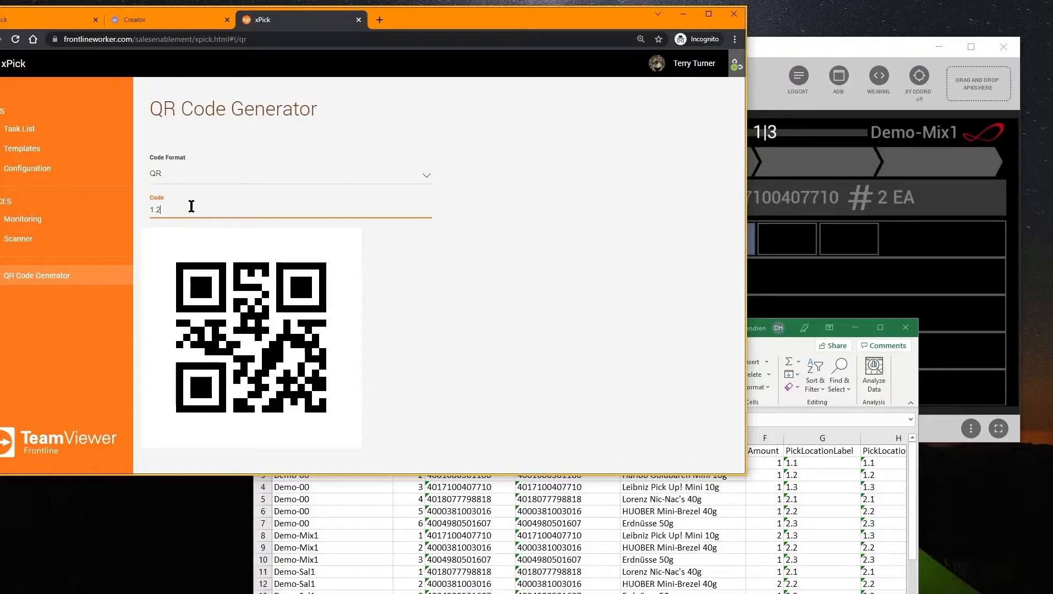
click(805, 46)
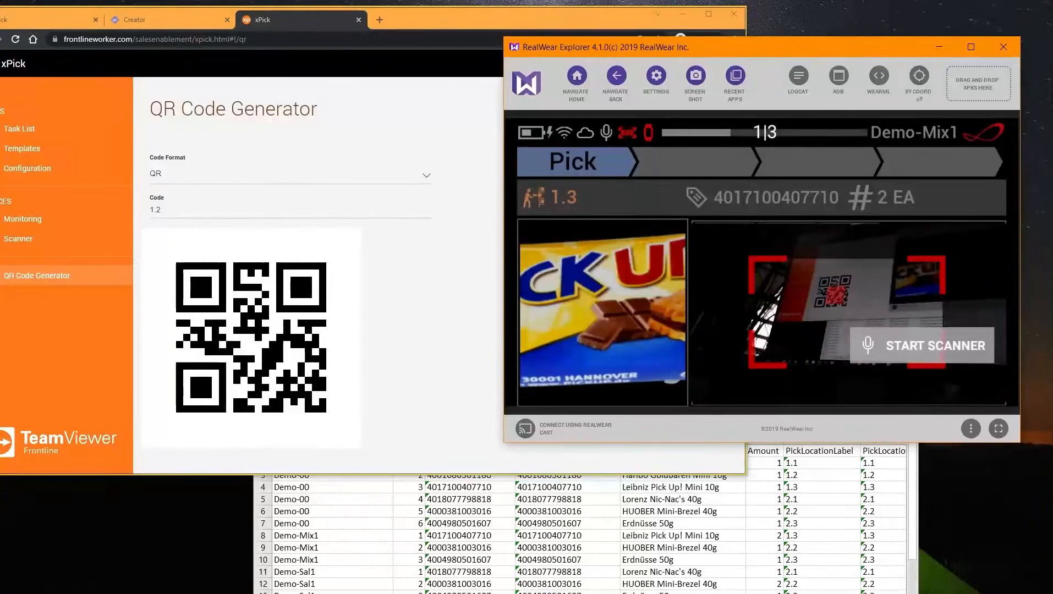
- Change the QR code text to pick location 1.3 and return to the glasses view to scan it
click(215, 212)
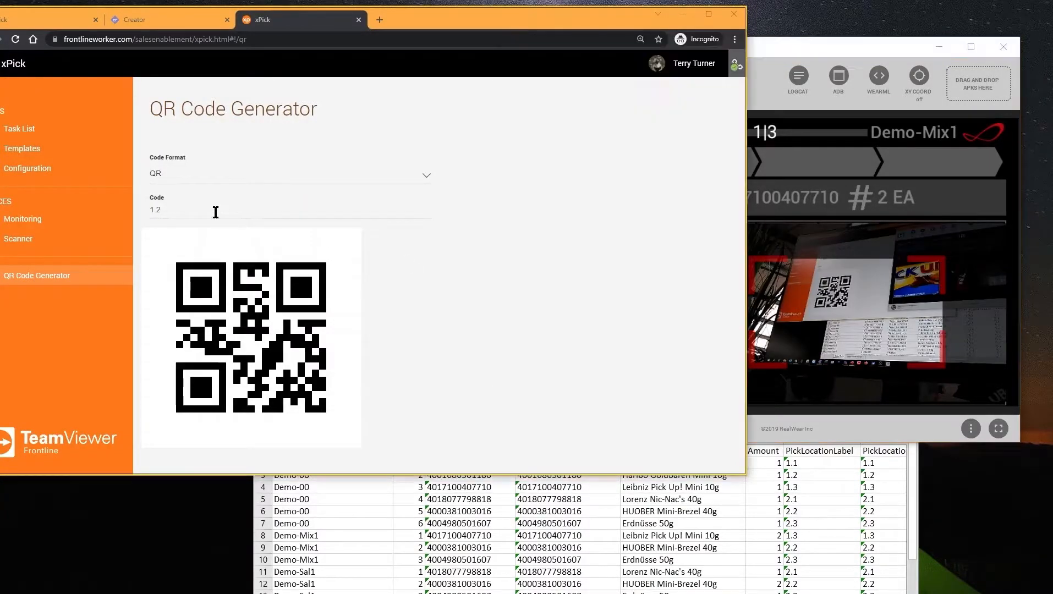
key(BackSpace)
text(3)
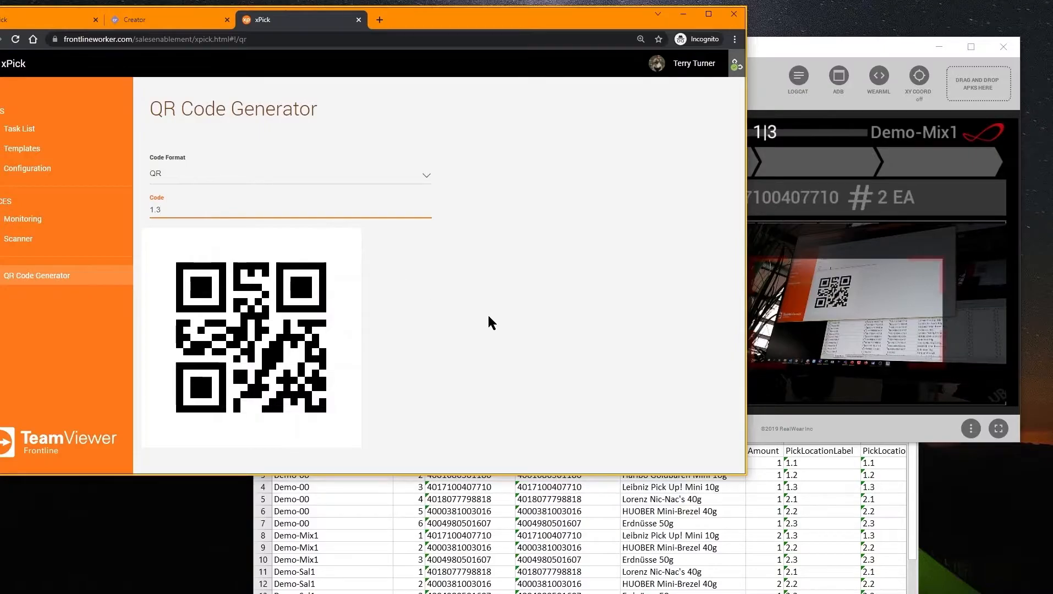
click(779, 279)
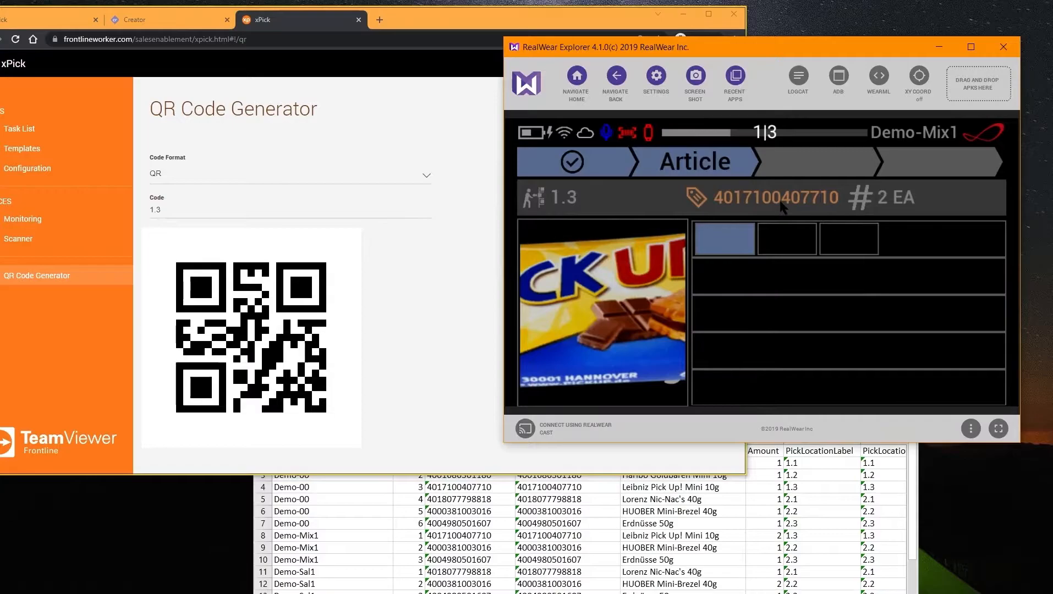
click(363, 512)
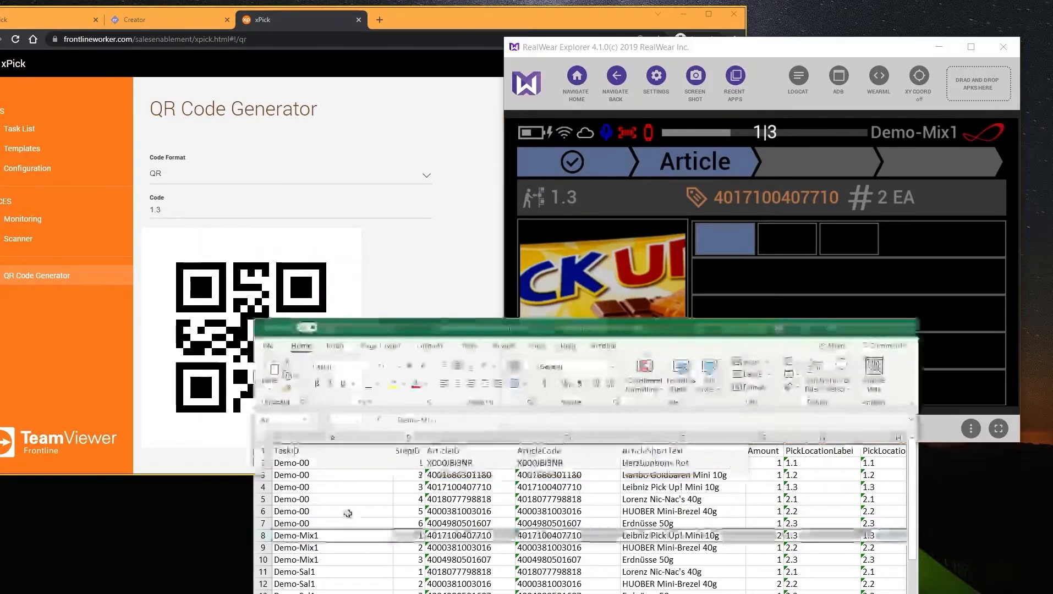
click(479, 537)
click(438, 421)
drag(439, 422, 401, 421)
key(ctrl+c)
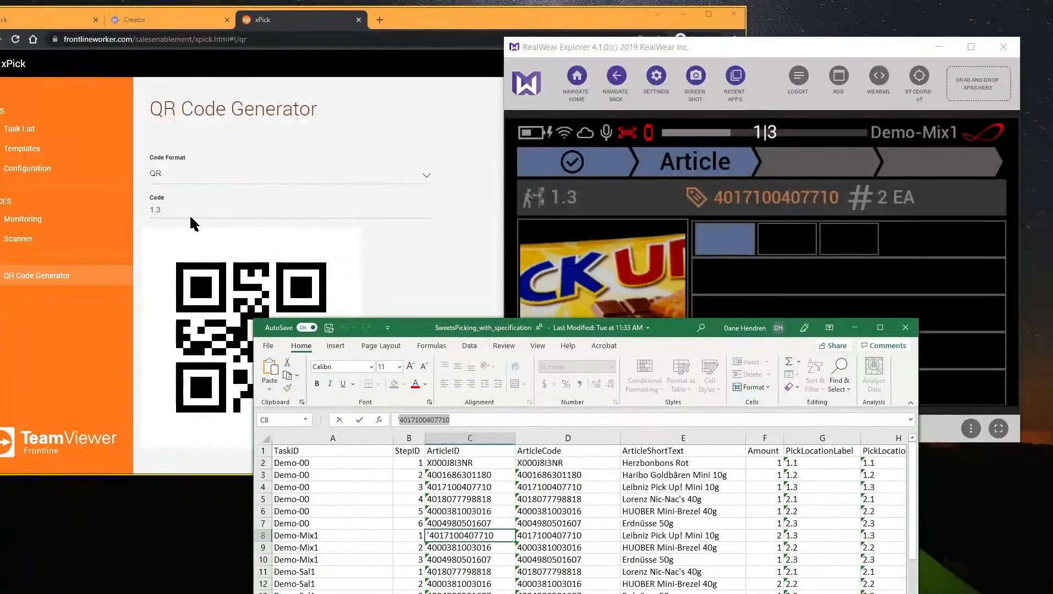
click(197, 222)
double_click(180, 209)
key(ctrl+v)
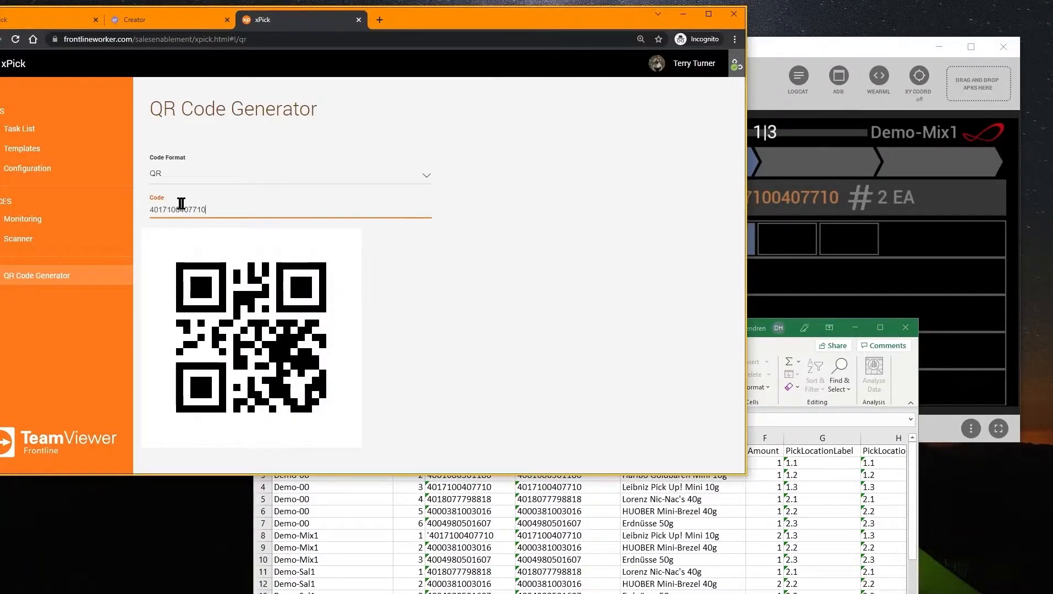
click(844, 242)
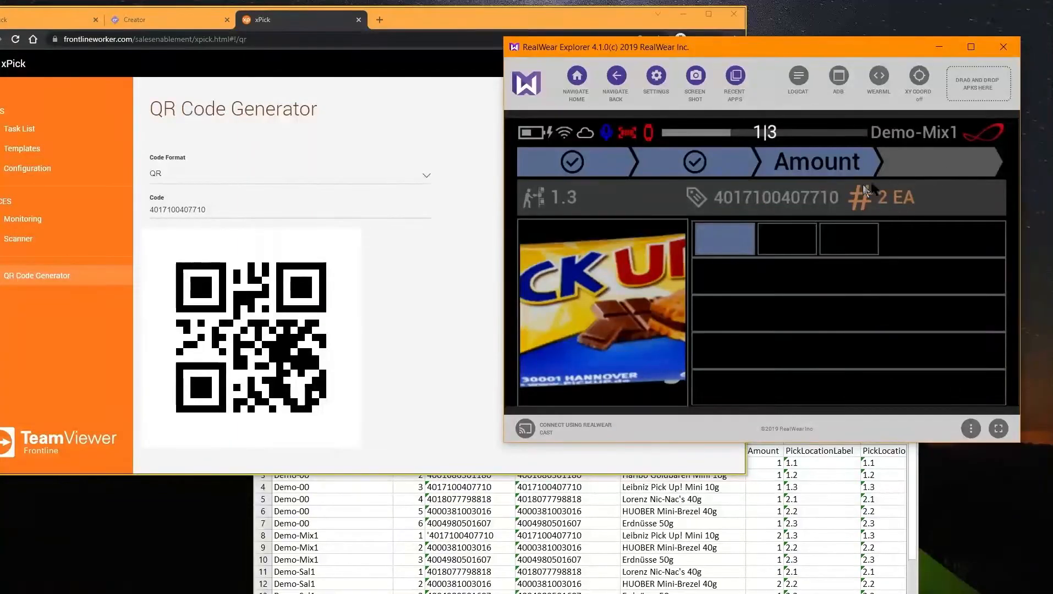
- Check the Amount of the first Demo-Mix1 row in the spreadsheet, then return to the glasses view
click(599, 511)
click(262, 535)
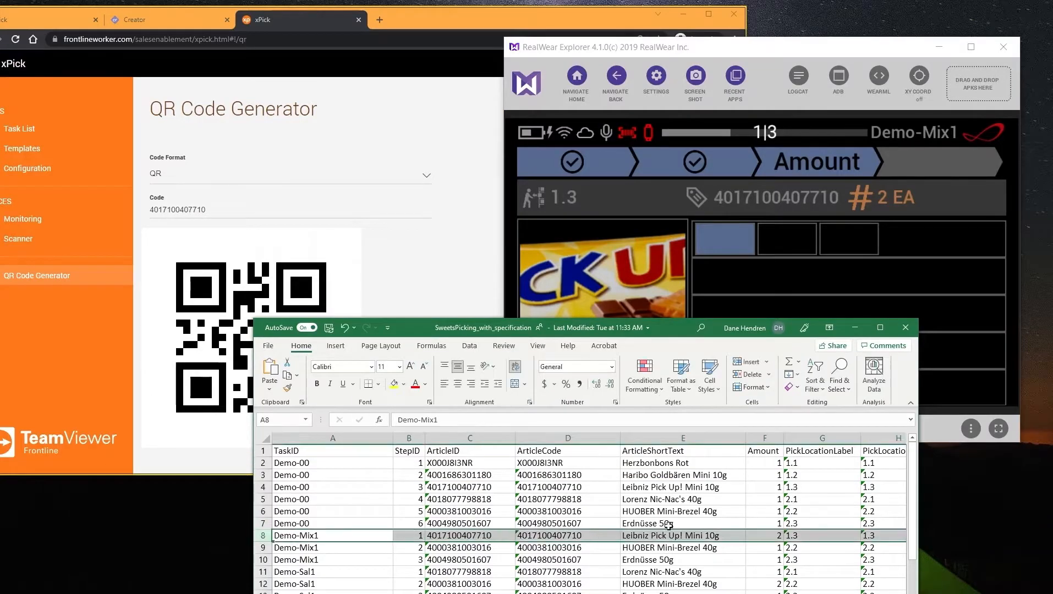
scroll(657, 528, right, 3)
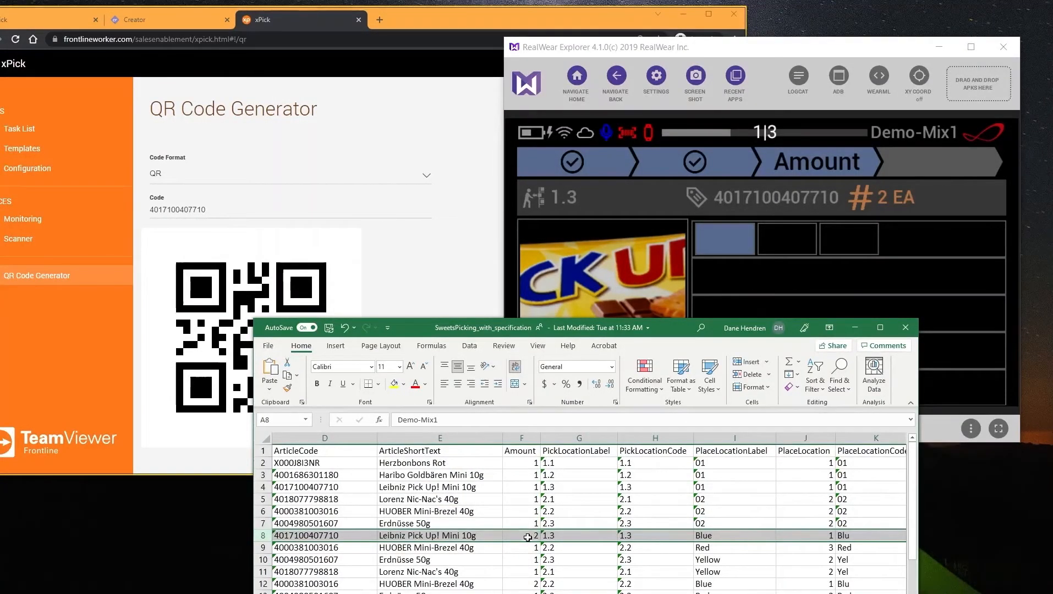
click(521, 452)
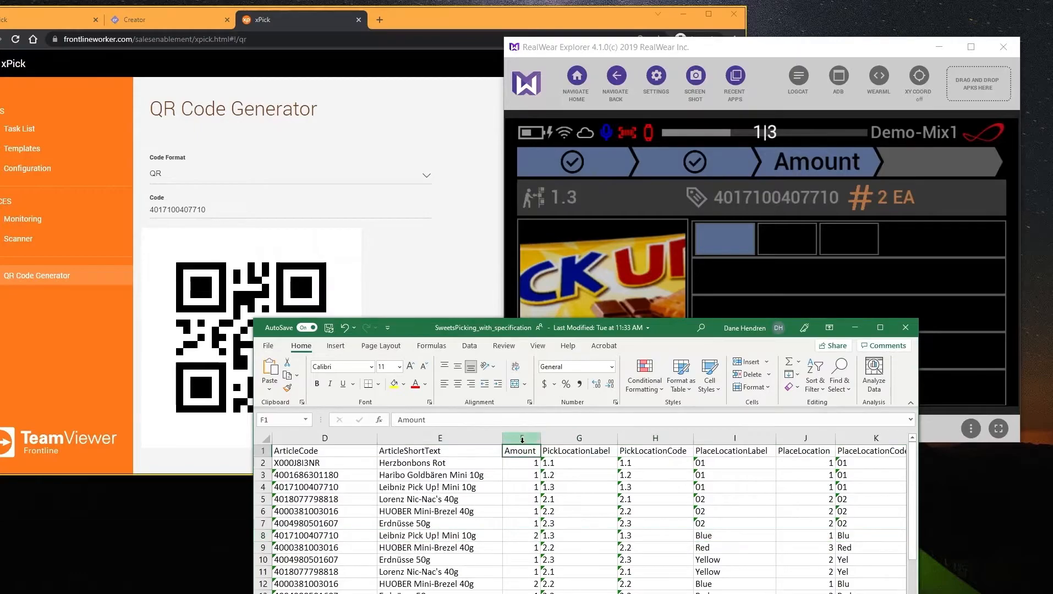
click(522, 438)
click(520, 539)
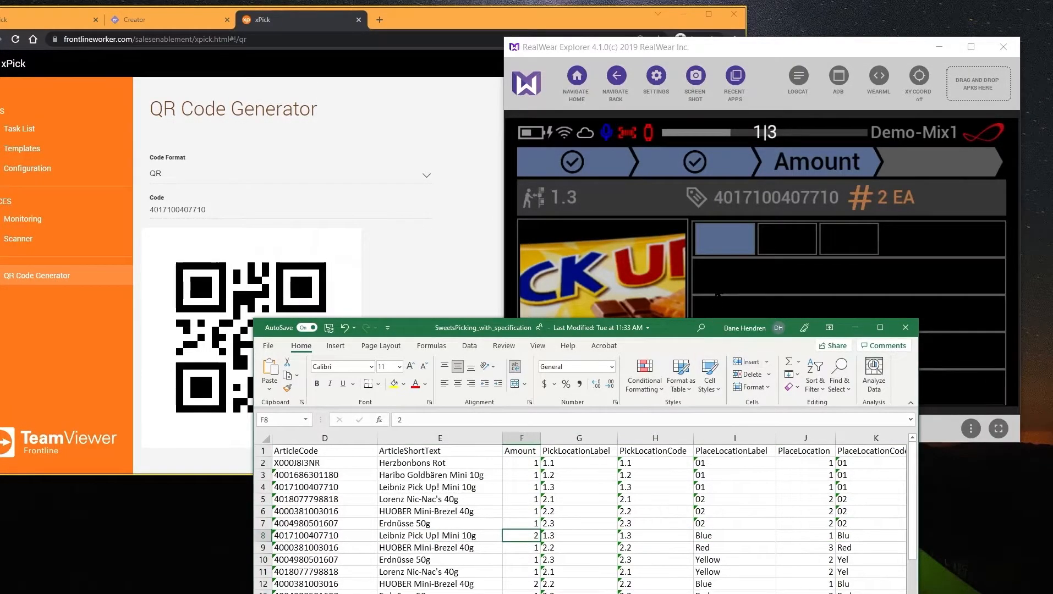
click(717, 296)
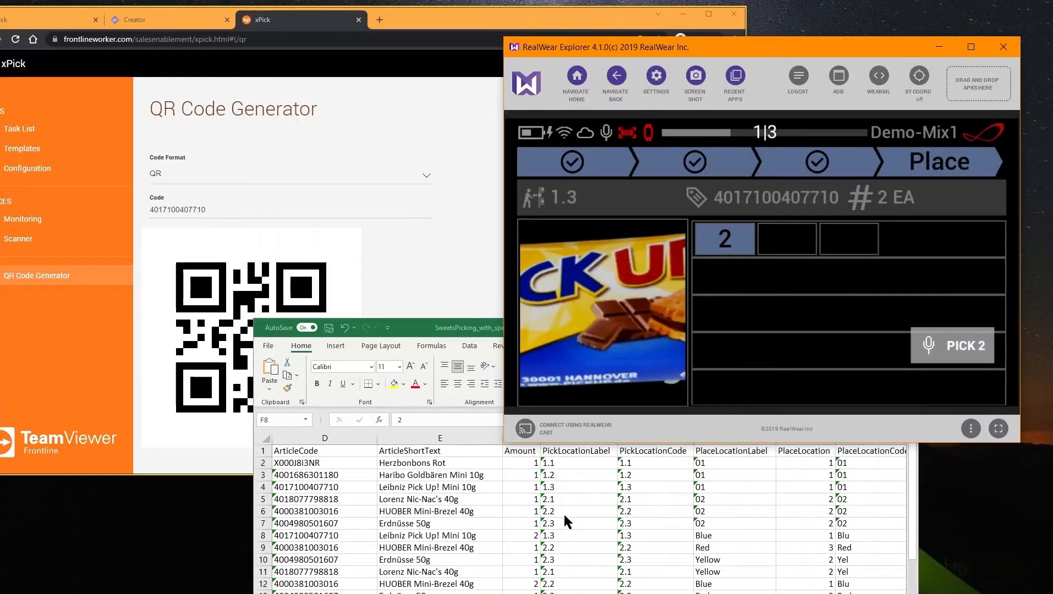
- Check the place location of the first Demo-Mix1 row, generate a QR code for 1 and return to the glasses view
click(616, 529)
click(716, 536)
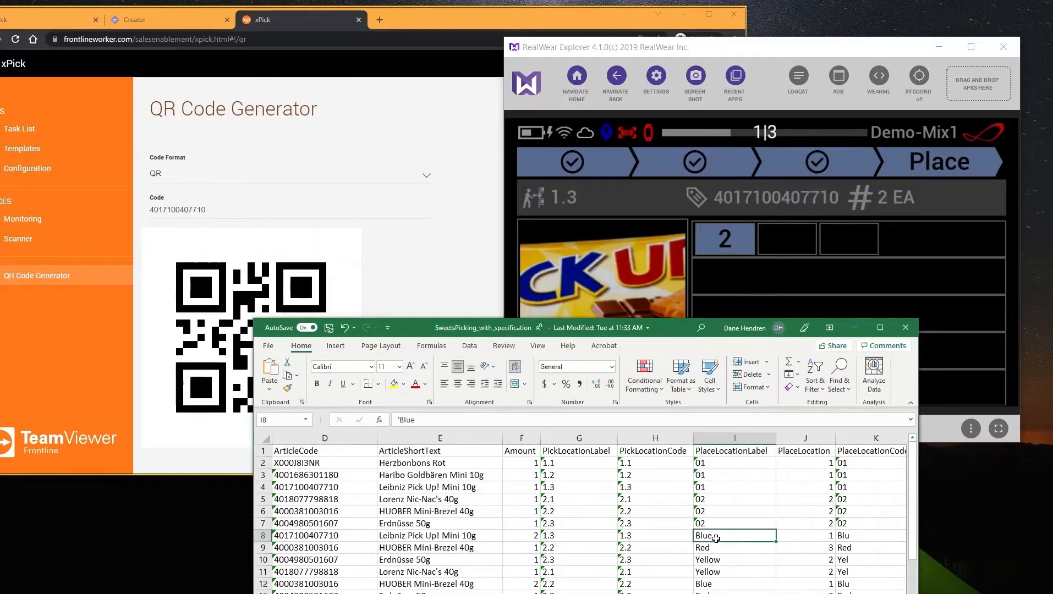
click(789, 535)
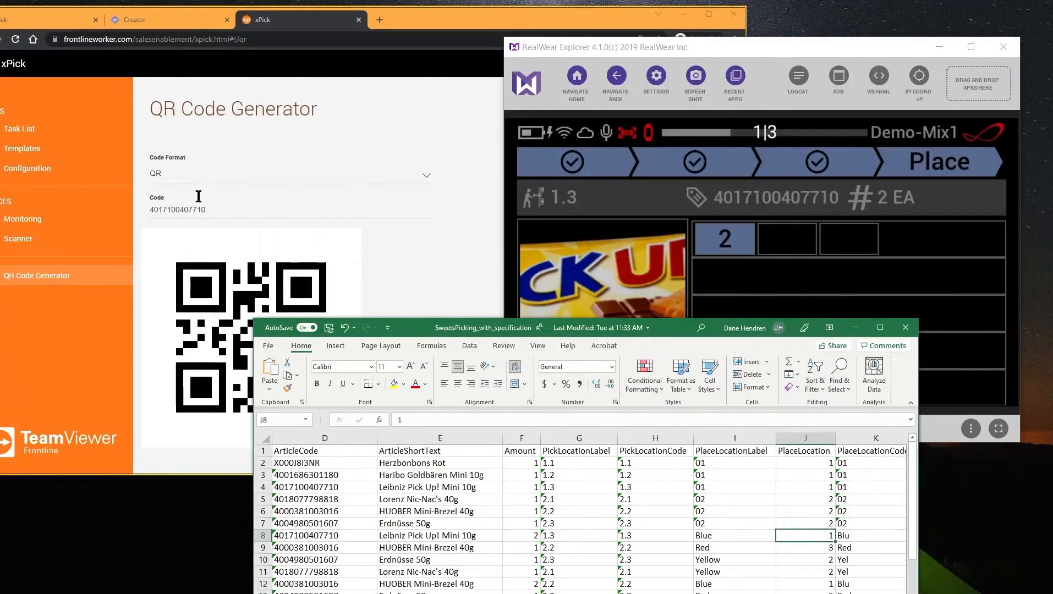
click(206, 209)
double_click(206, 210)
text(1)
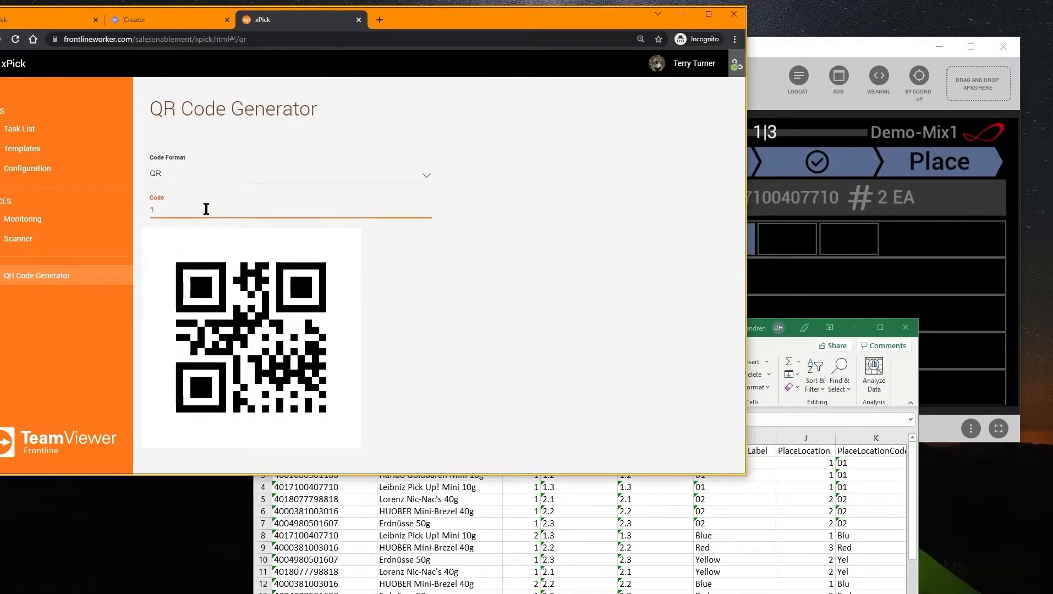
click(823, 214)
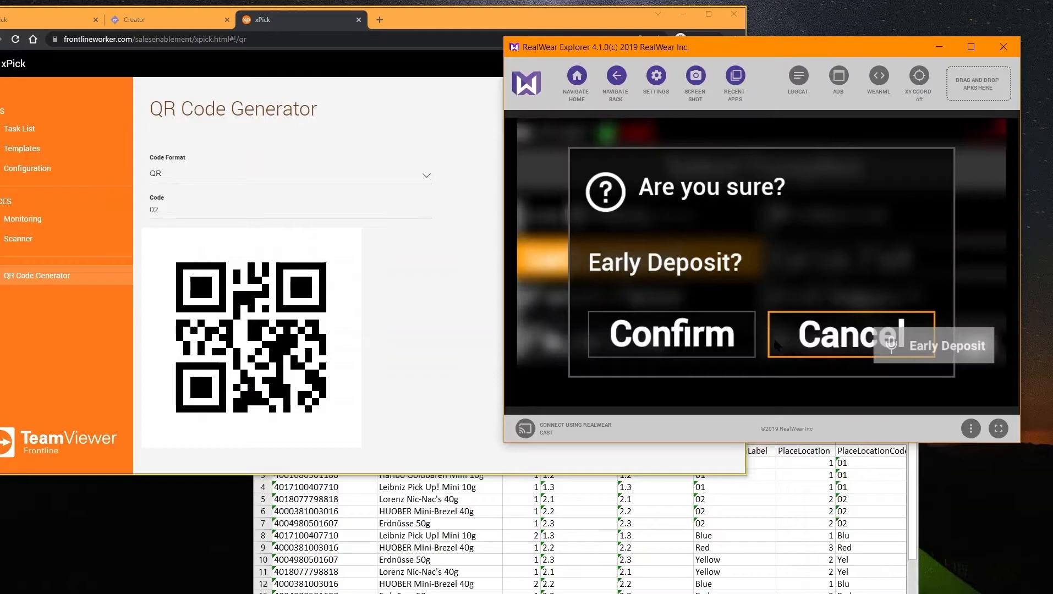
click(777, 346)
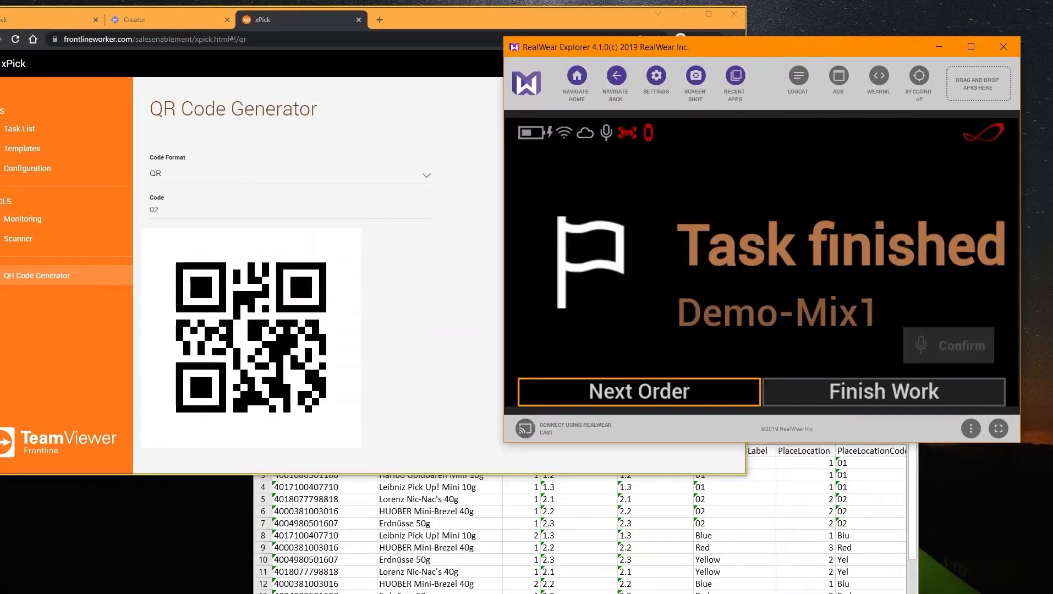
- Copy the task ID Demo-Sal1 from its first row in the spreadsheet
click(413, 558)
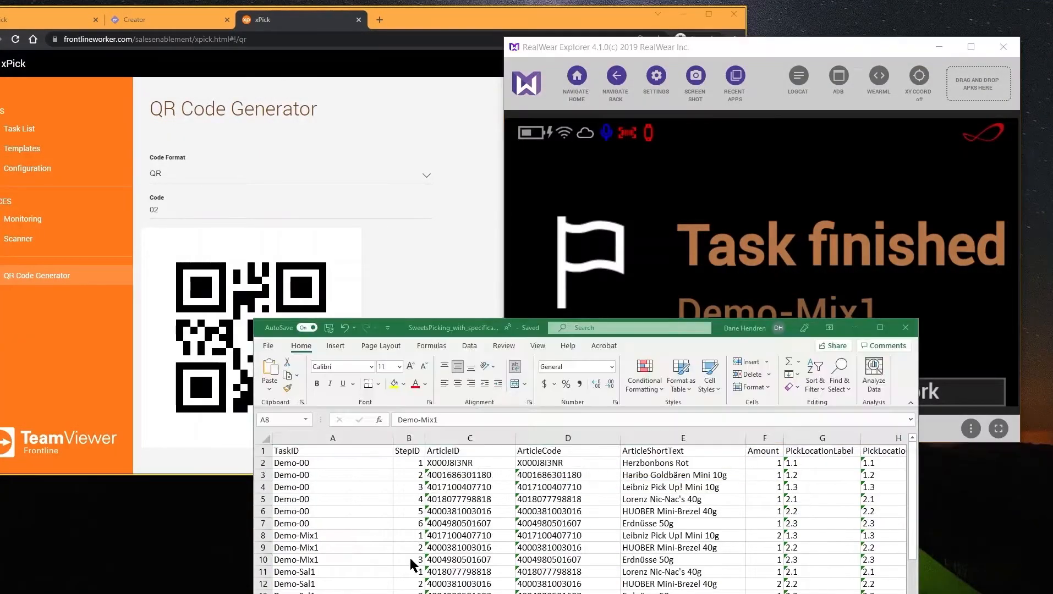
click(325, 583)
click(323, 573)
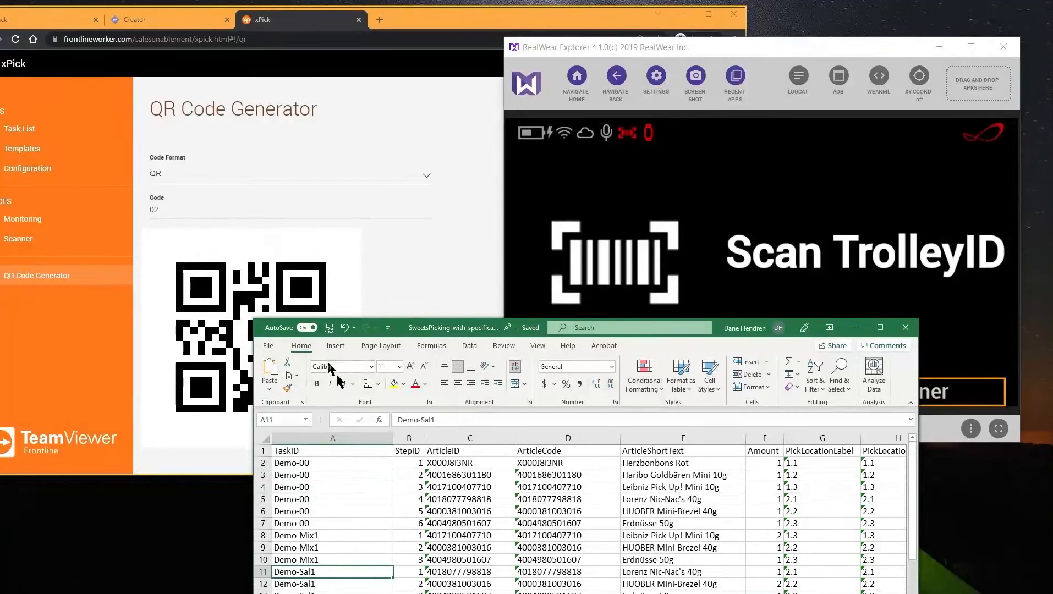
click(449, 423)
key(shift+Home)
key(ctrl+c)
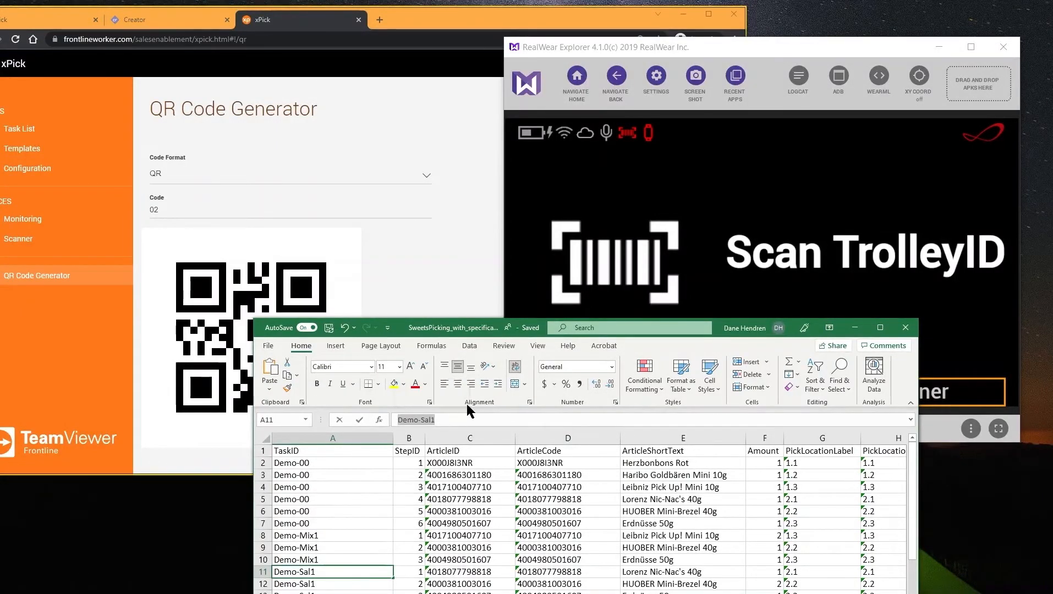
- Replace the QR code text with the copied Demo-Sal1 task ID and return to the glasses view to scan it
click(160, 202)
click(165, 210)
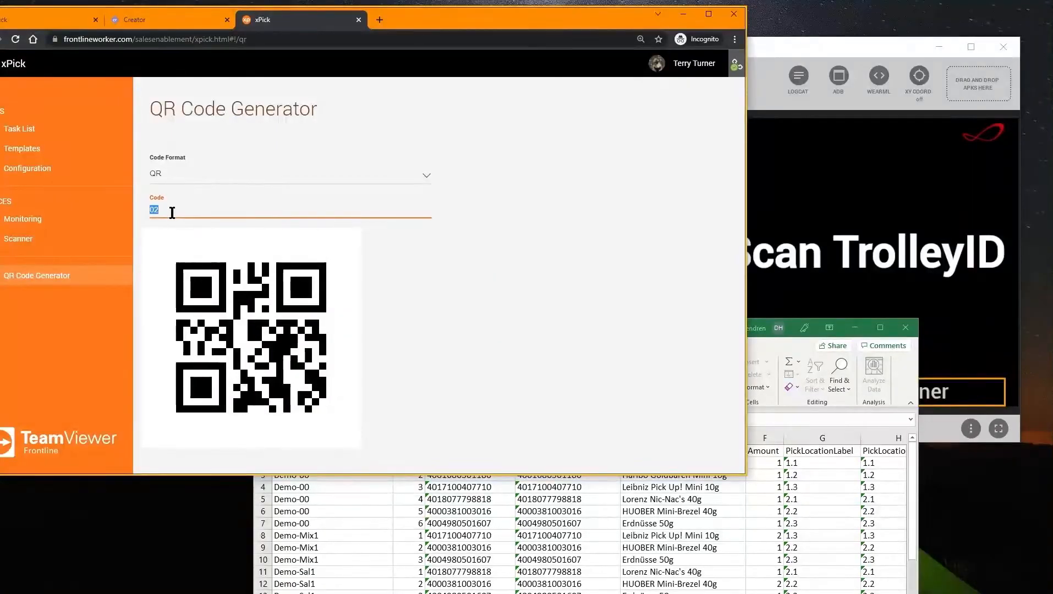
key(ctrl+a)
key(ctrl+v)
click(872, 259)
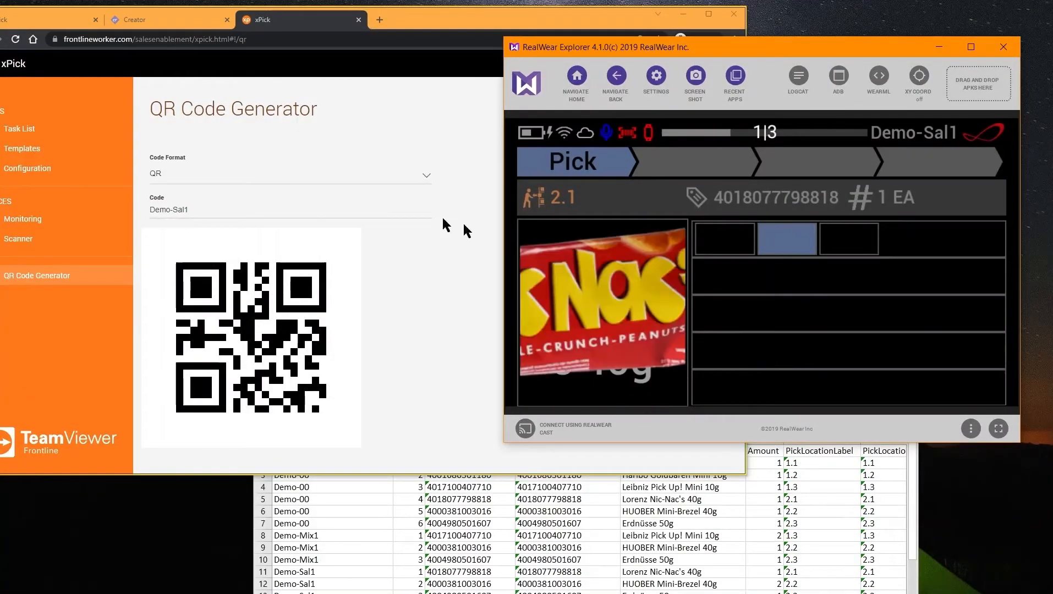
- Change the QR code text to pick location 2.1 and return to the glasses view to scan it
triple_click(278, 214)
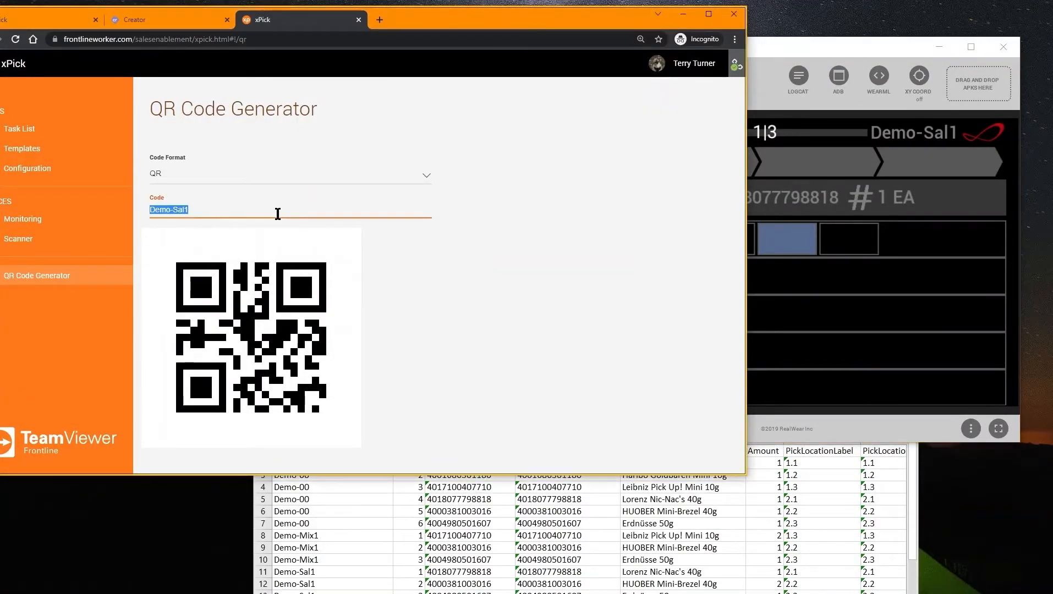
text(2.1)
click(902, 315)
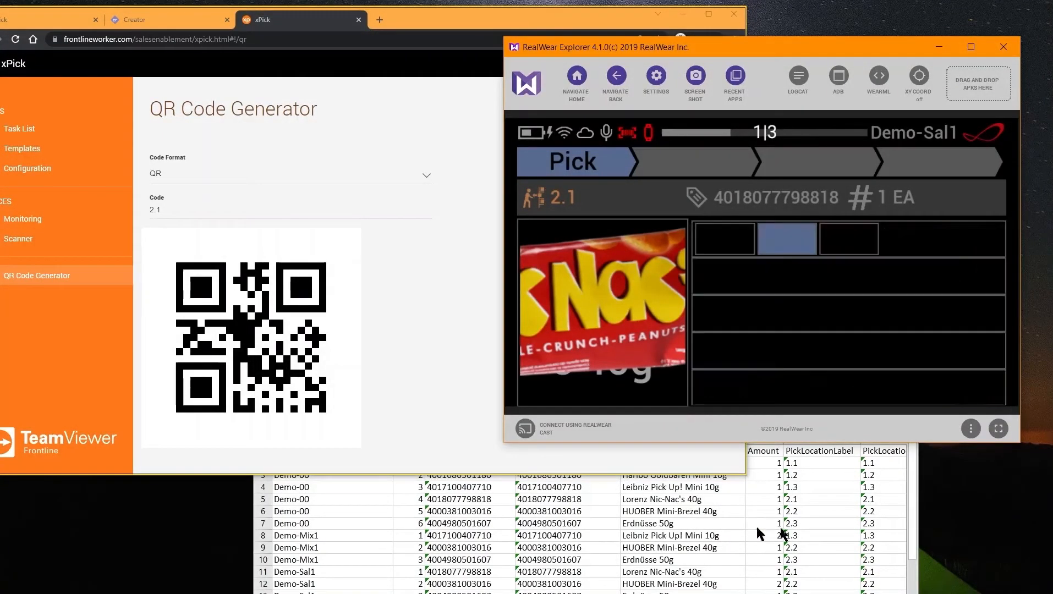
- Highlight the first Demo-Sal1 row in the spreadsheet, then show the 2.1 QR code for scanning and return to the glasses view
click(267, 572)
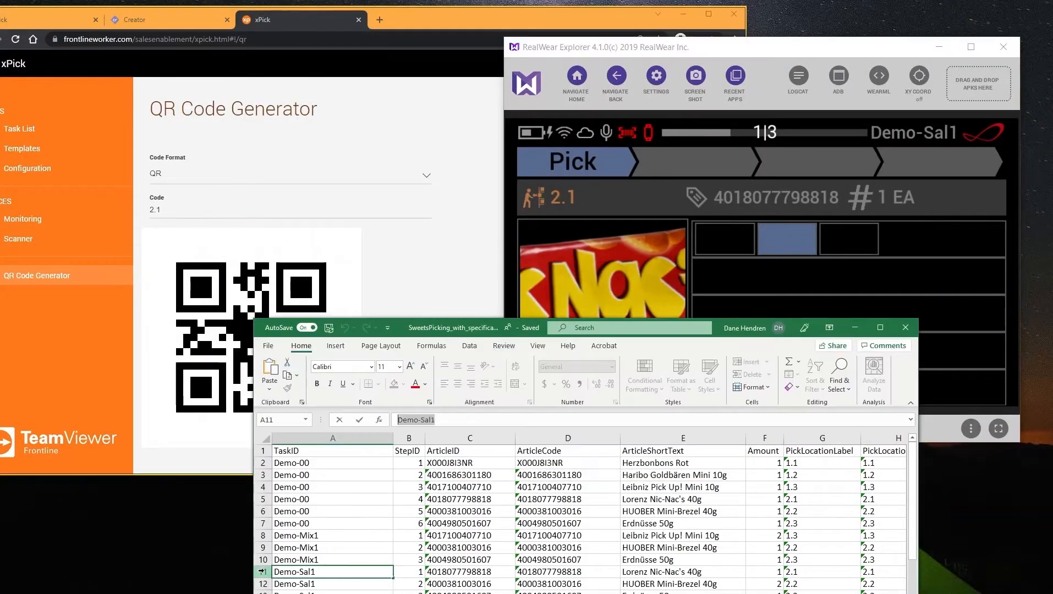
click(262, 571)
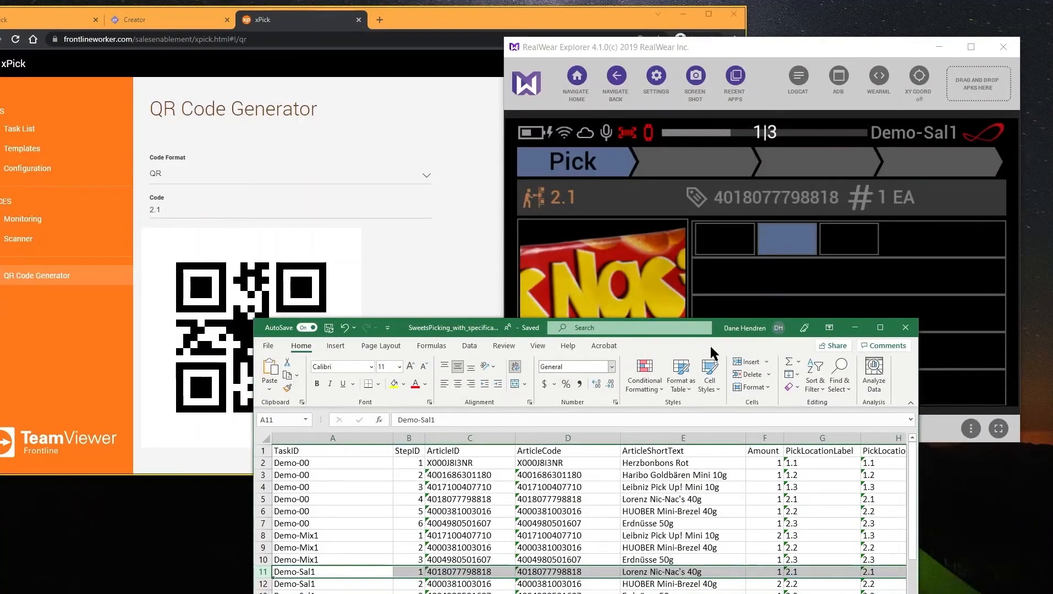
click(746, 294)
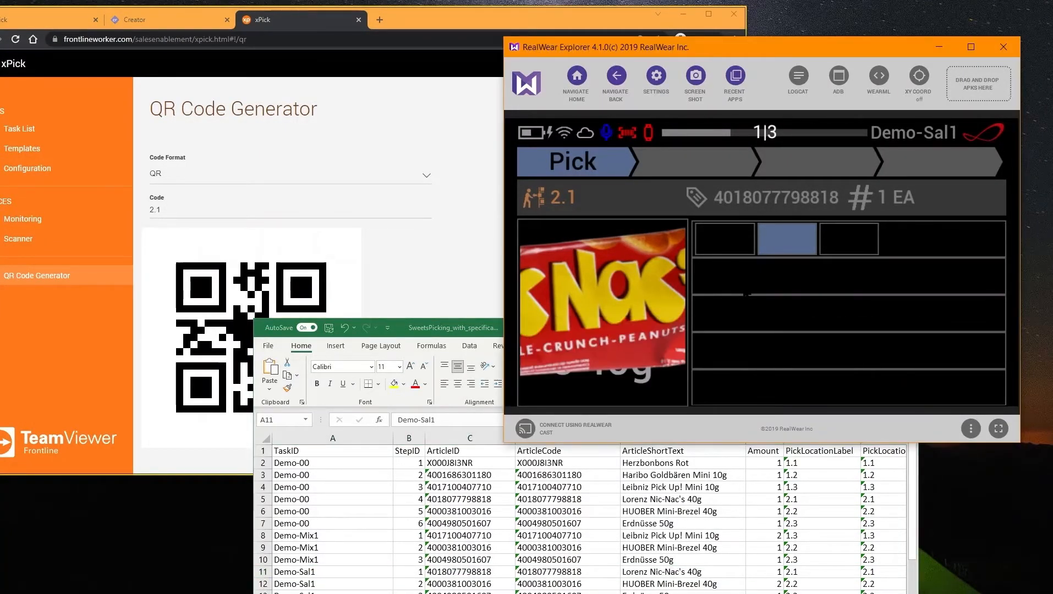
click(441, 270)
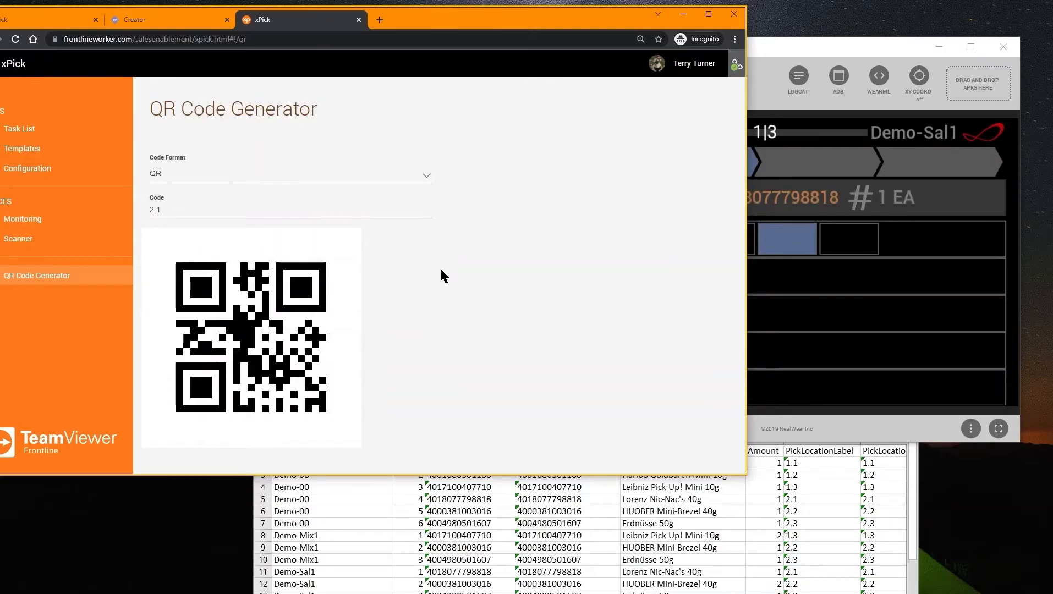
click(827, 303)
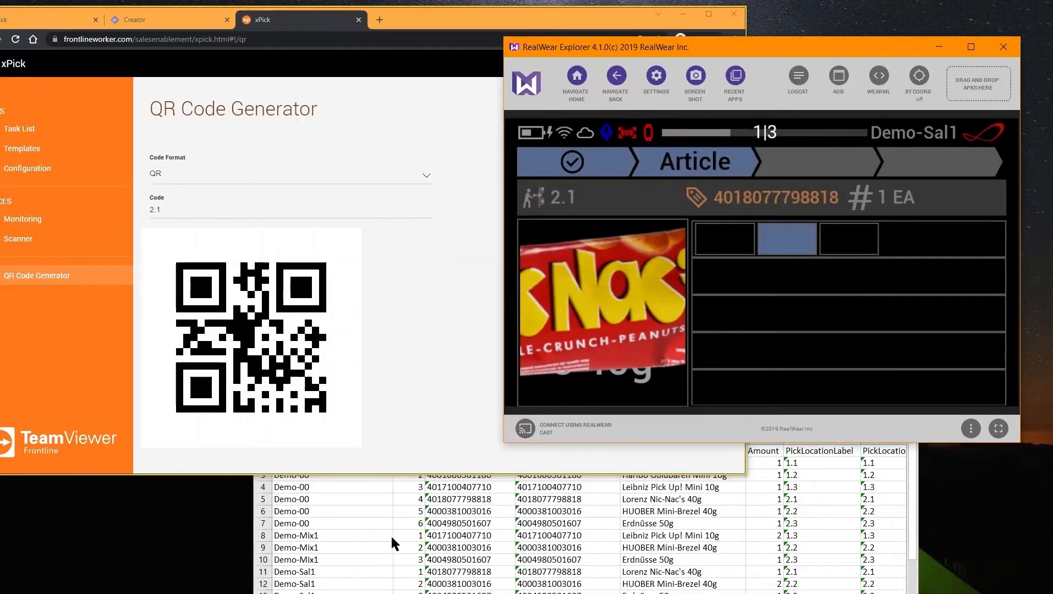
click(462, 571)
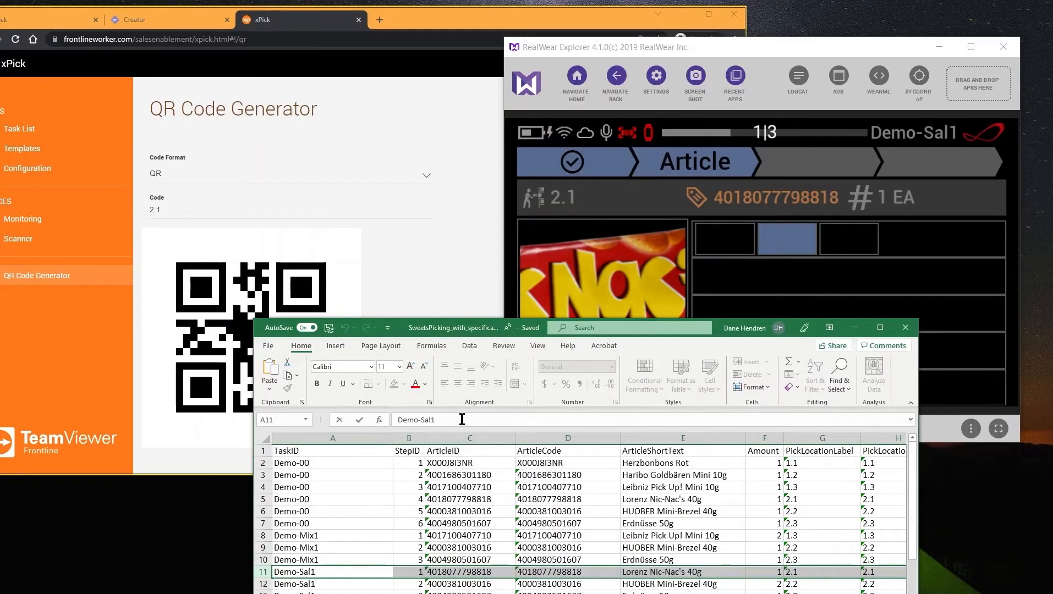
click(468, 573)
drag(453, 420, 400, 421)
key(ctrl+c)
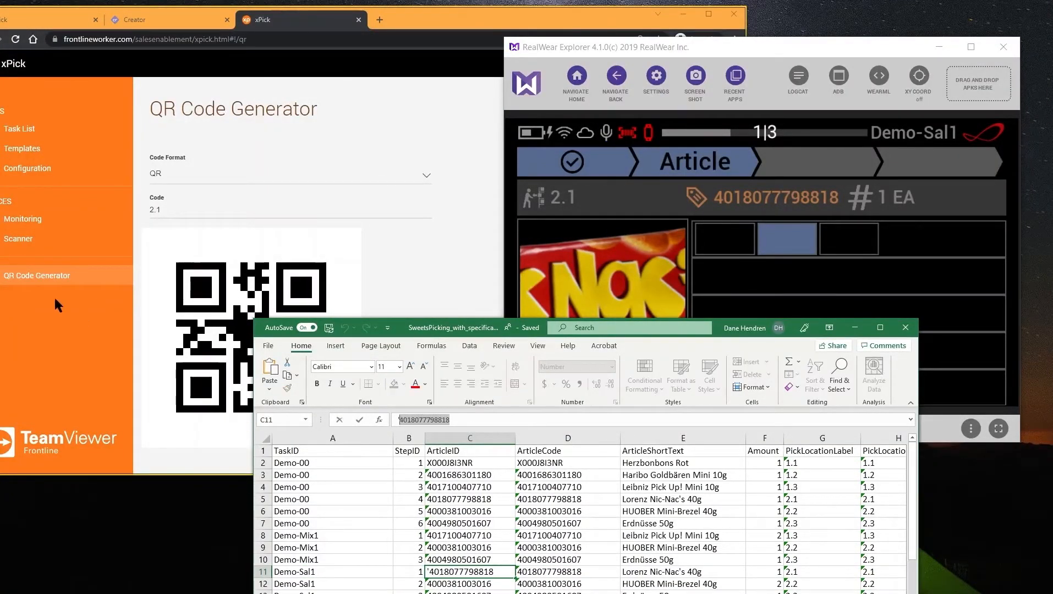
click(185, 205)
key(ctrl+a)
key(ctrl+v)
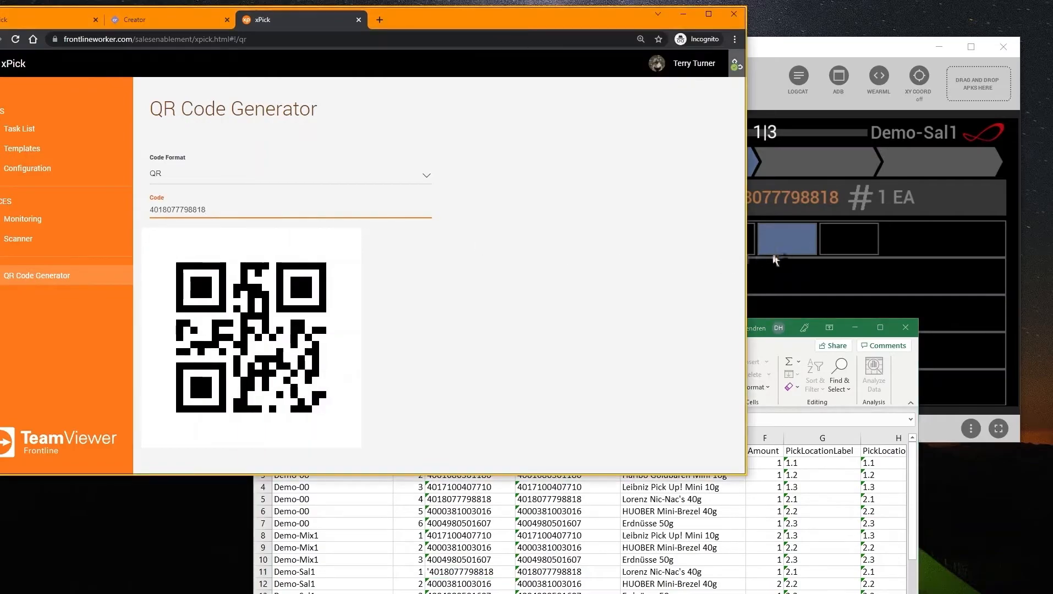
- Check the place location of the first Demo-Sal1 row, generate a QR code for 2 and return to the glasses view
scroll(665, 571, right, 3)
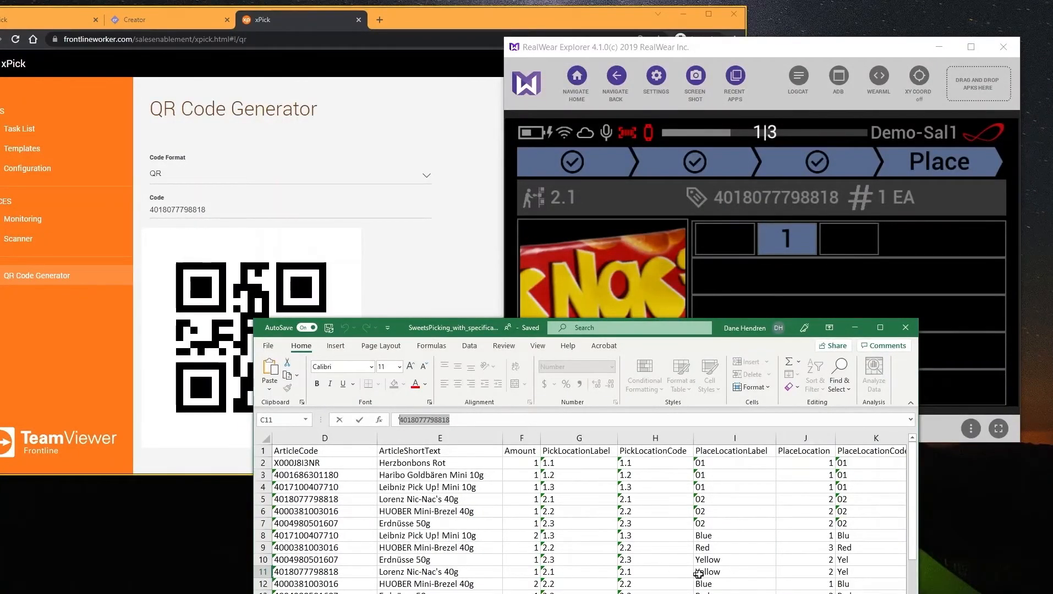
click(796, 571)
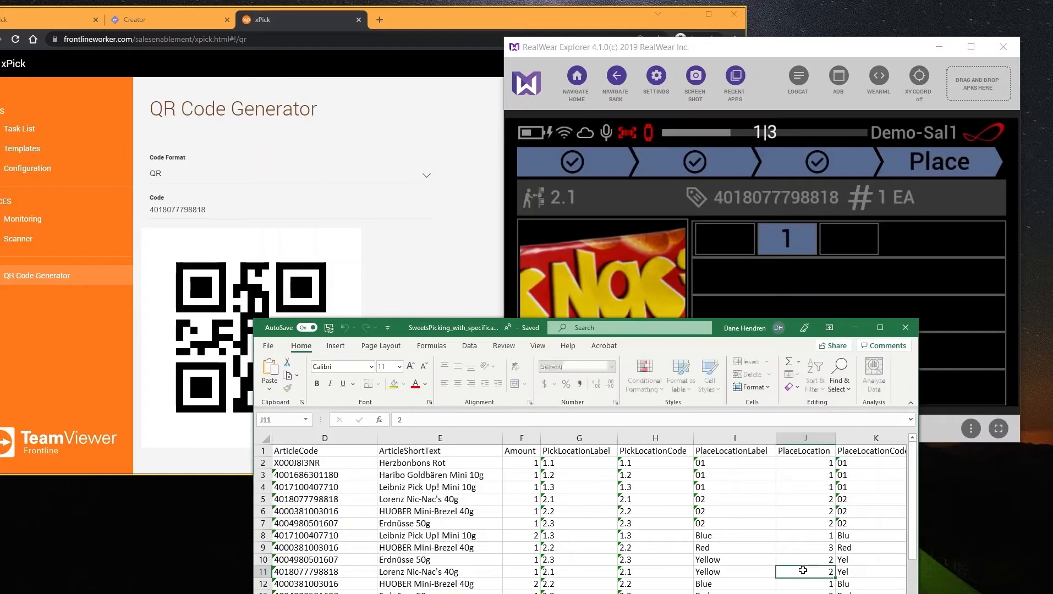
double_click(199, 208)
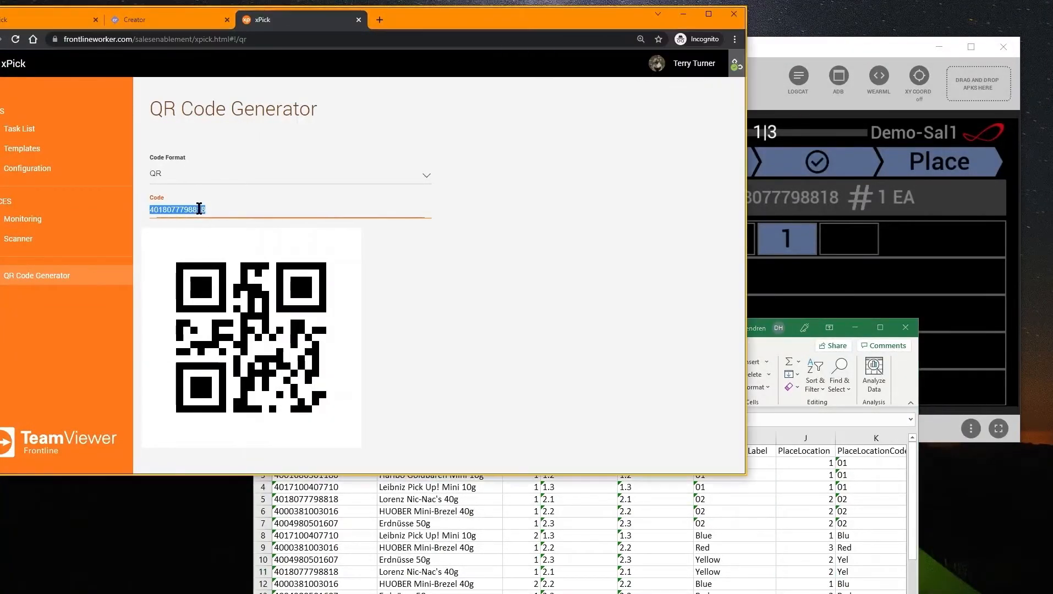
text(2)
click(851, 254)
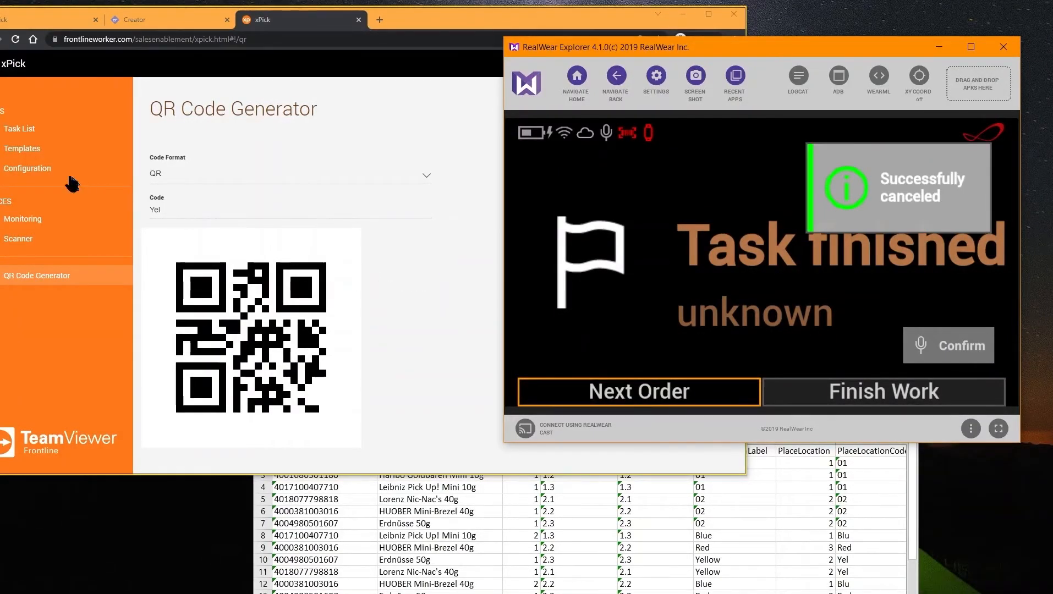
- Open the Demo-Sal1 task from the Task List, review the details of its articles in a maximized window and close them
click(50, 135)
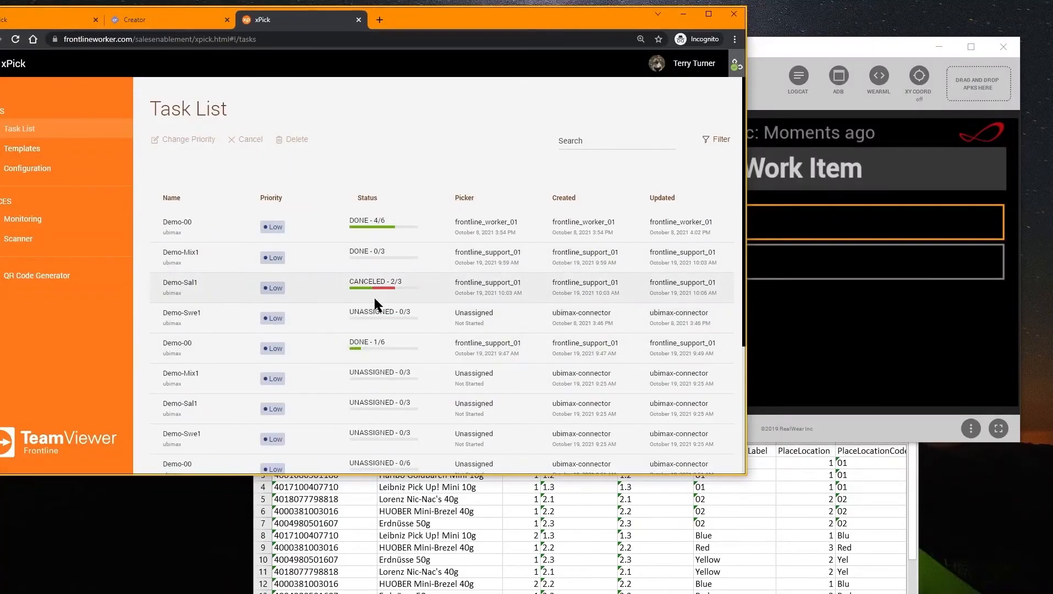
scroll(374, 298, down, 1)
click(404, 234)
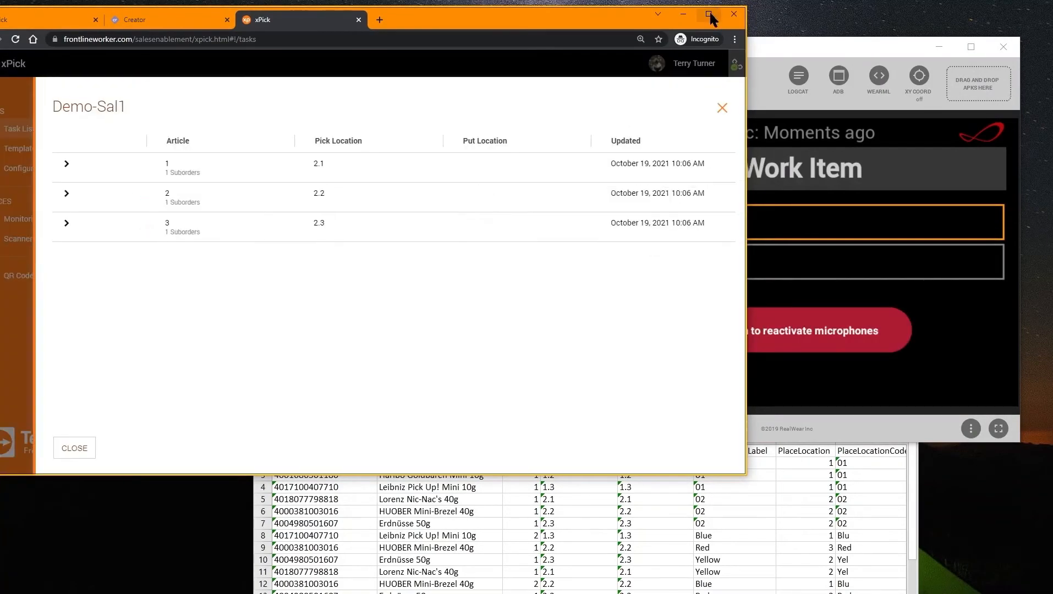
click(708, 14)
click(135, 213)
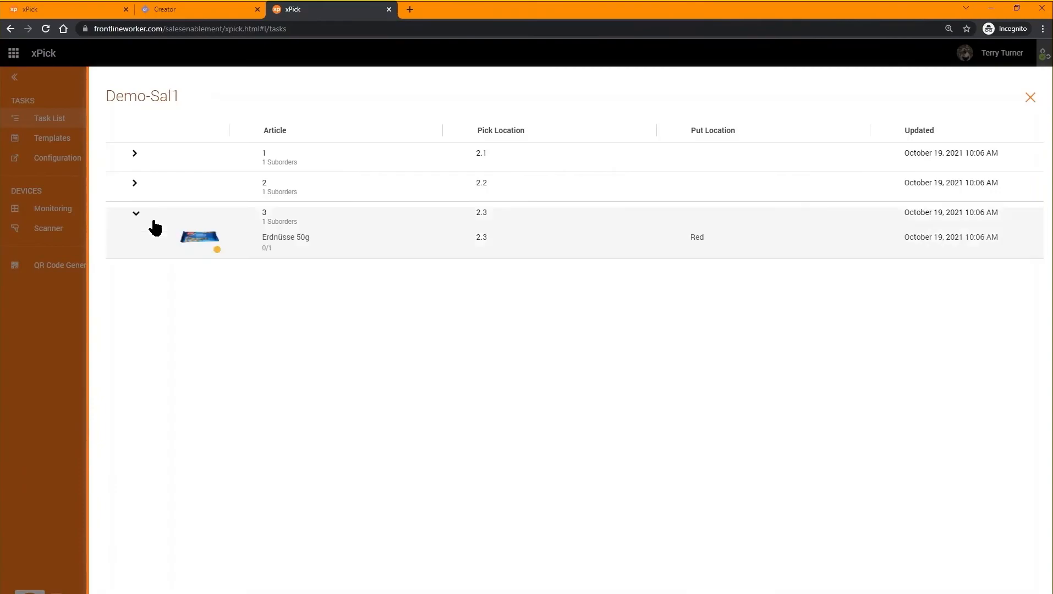
click(134, 183)
click(135, 157)
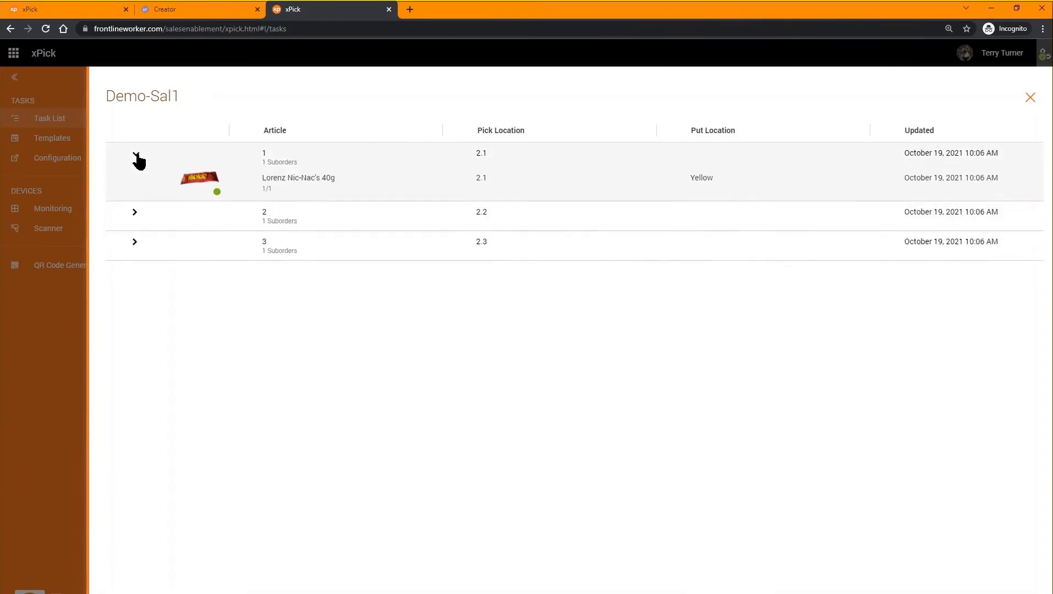
click(1030, 98)
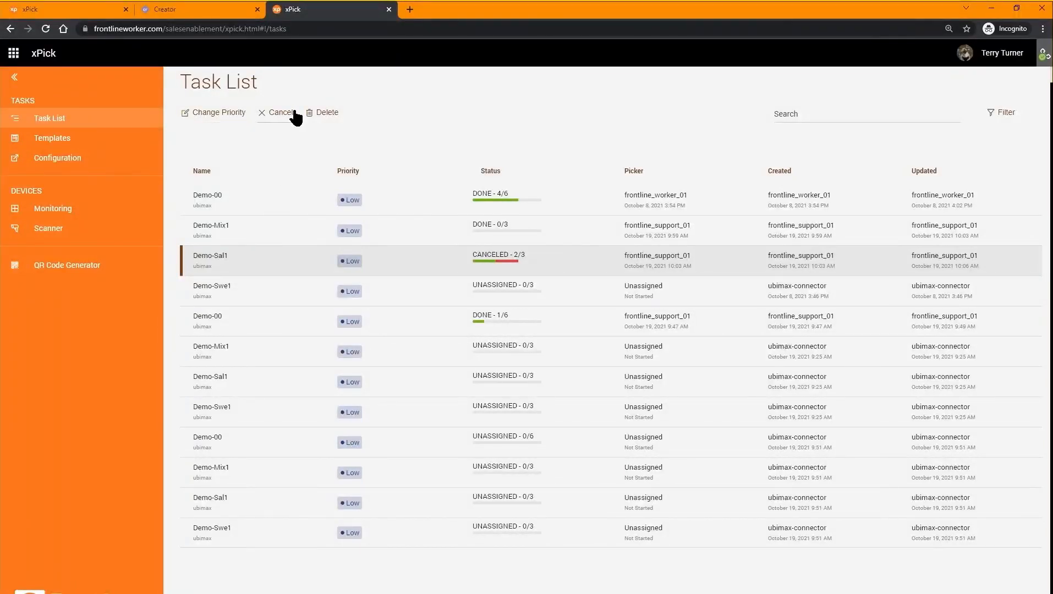
- Open the Demo-00 task from the Task List and expand its articles to review picked amounts and put locations
click(203, 234)
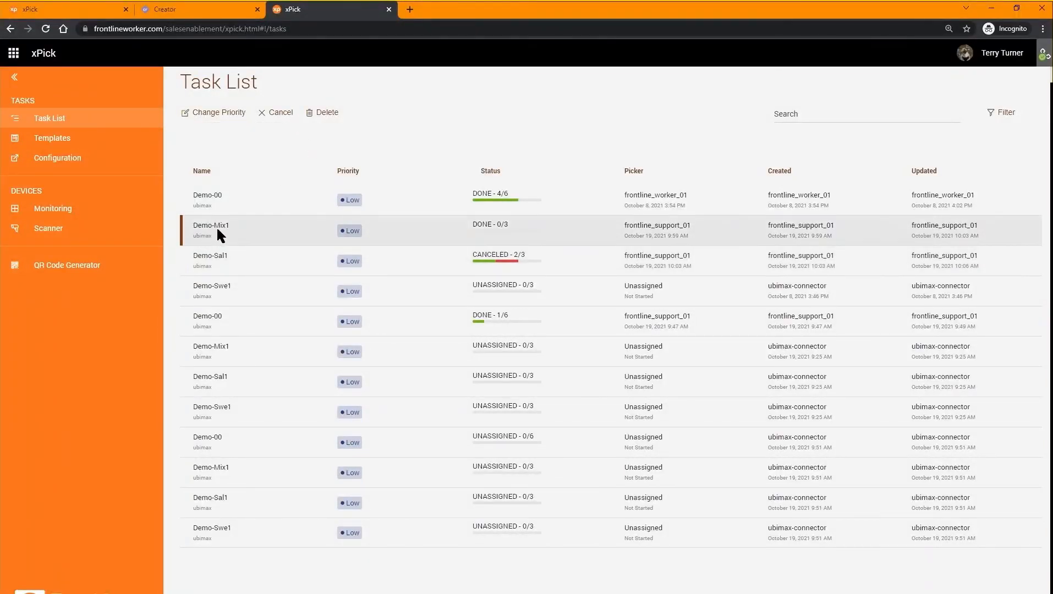
click(353, 202)
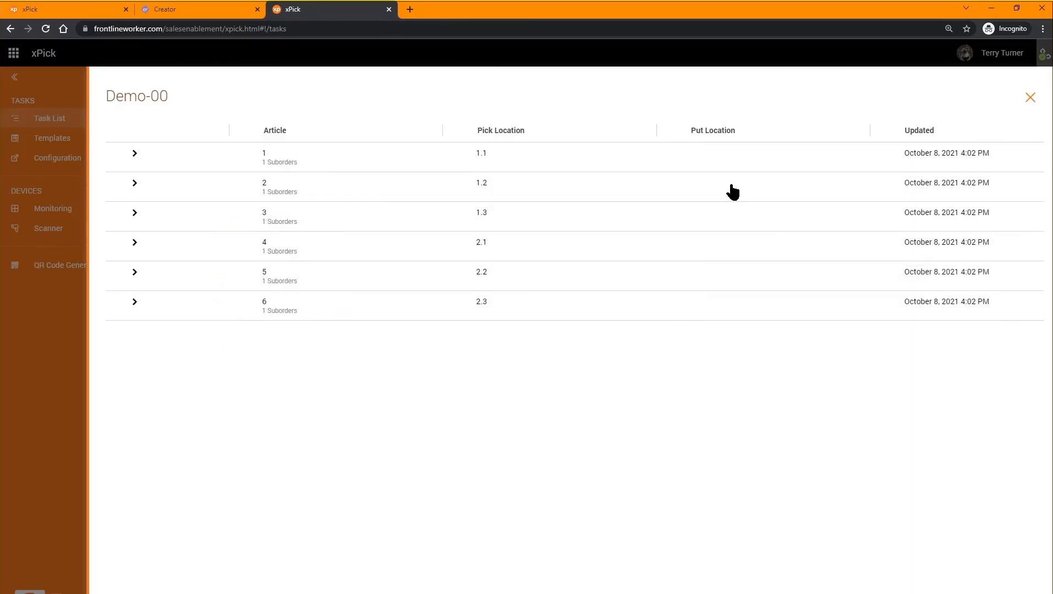
click(134, 302)
click(134, 272)
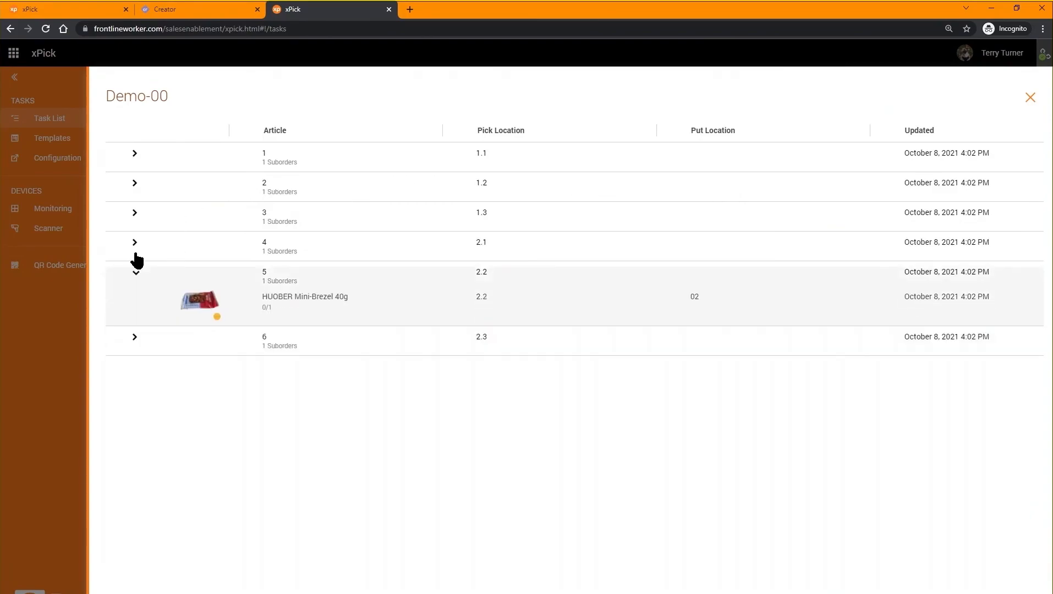
click(135, 242)
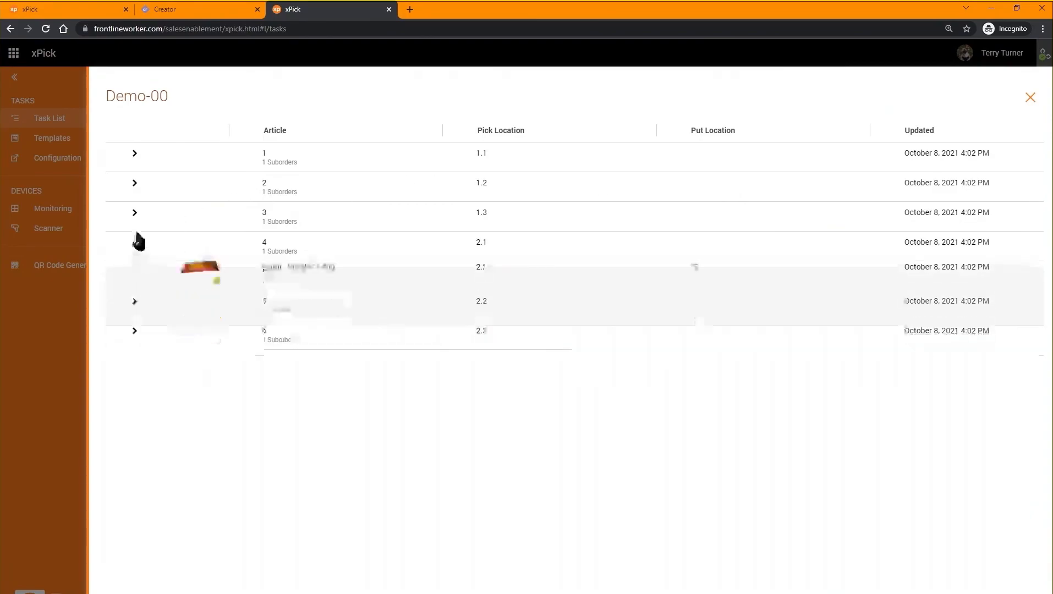
click(134, 183)
click(134, 152)
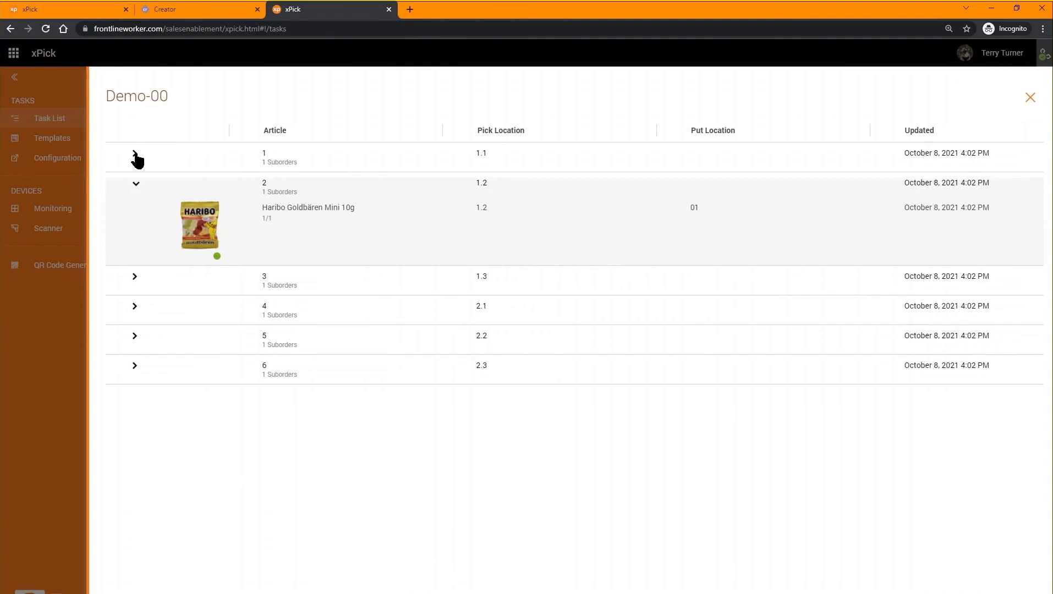
click(135, 214)
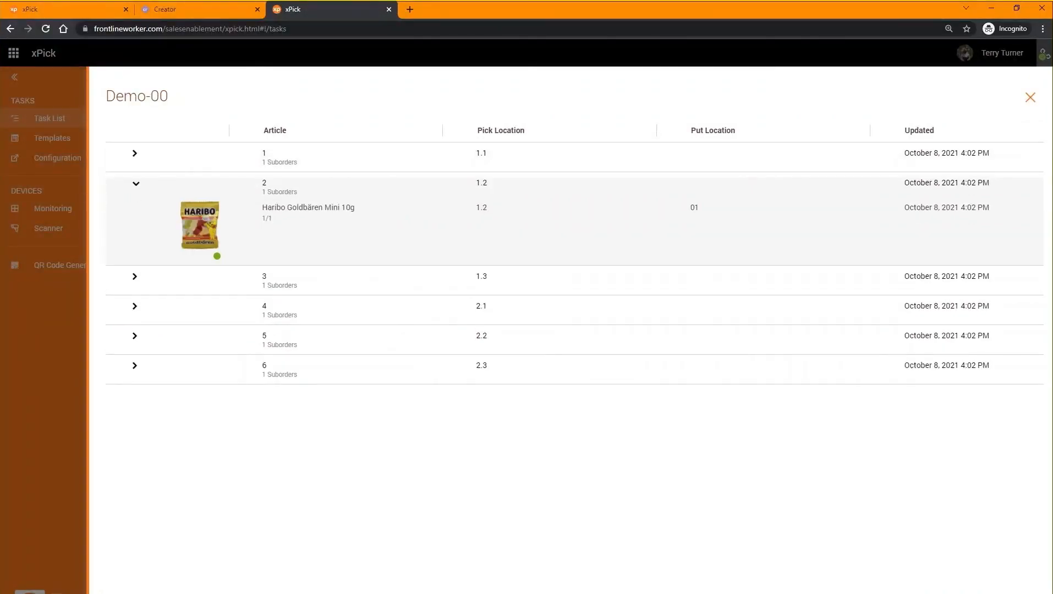